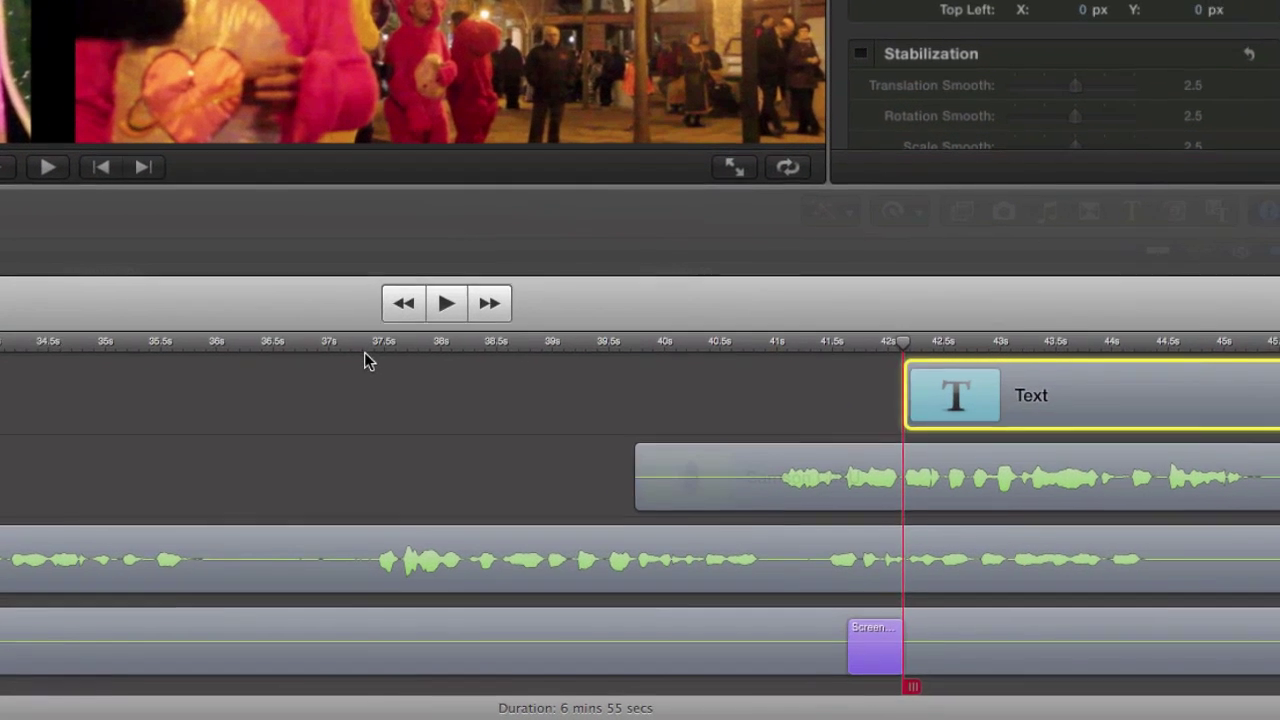
Step: Insert 1.6 seconds of empty time across all tracks at the 37.4 s playhead
{"action": "left_click", "coordinate": [424, 411]}
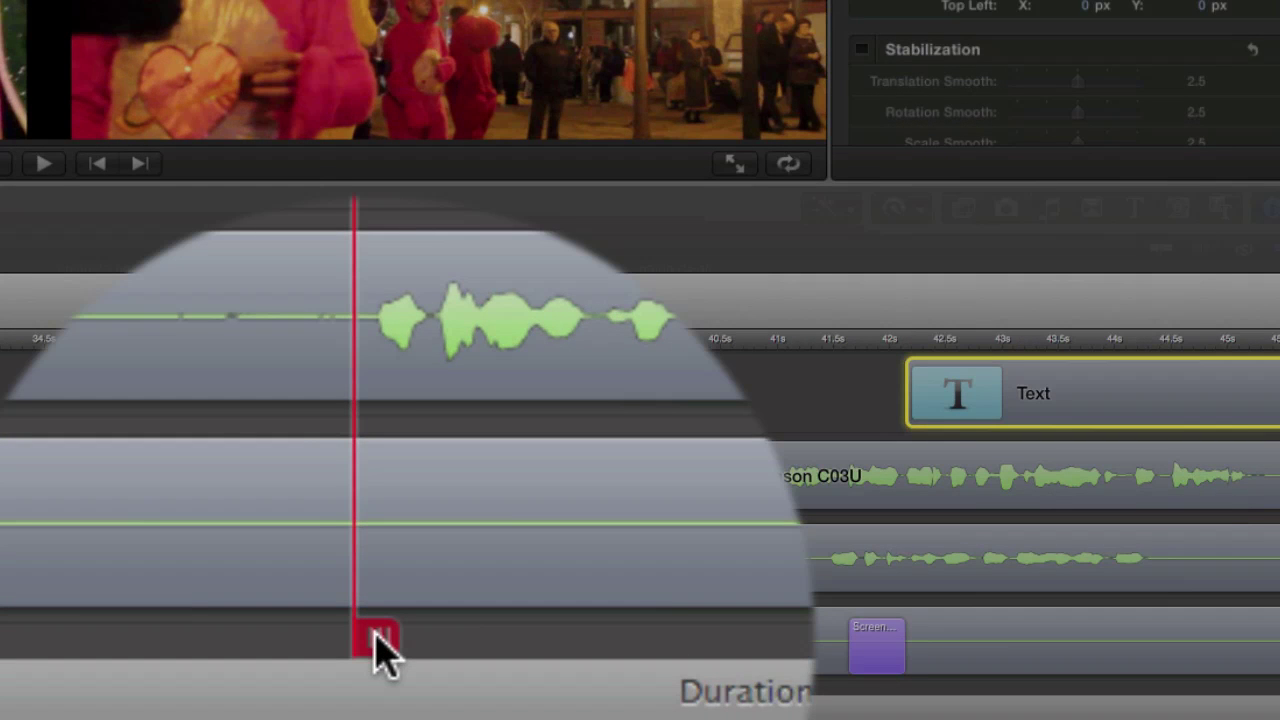
{"action": "left_click_drag", "start_coordinate": [367, 686], "coordinate": [727, 701]}
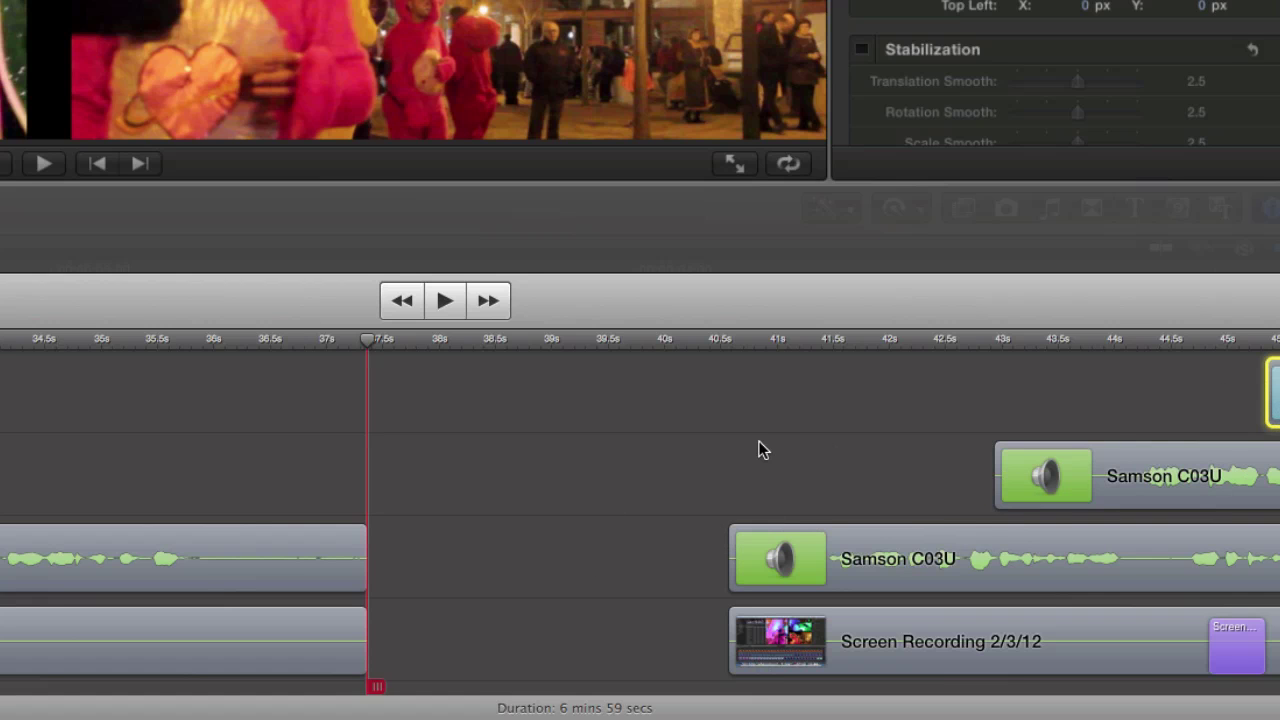
Step: Undo the inserted gap and a trial time removal, back to 6 mins 55 secs, then select the lower audio clip
{"action": "key", "text": "Delete"}
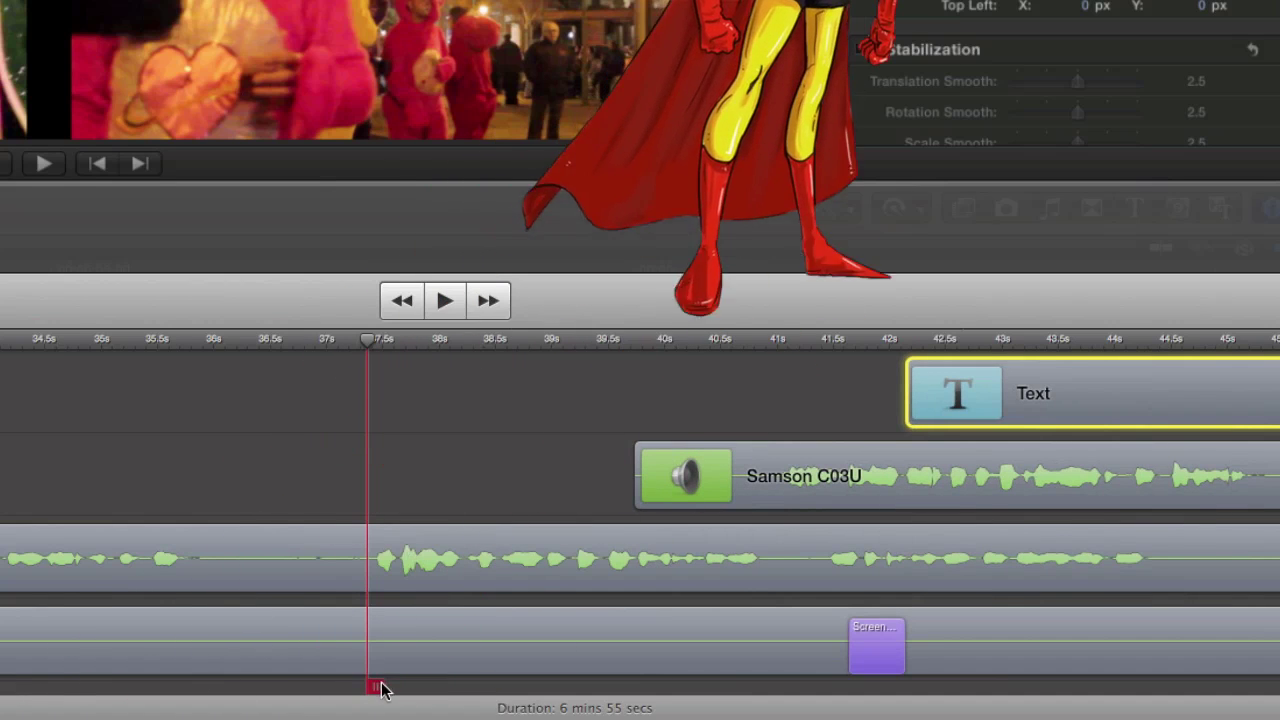
{"action": "left_click_drag", "start_coordinate": [374, 688], "coordinate": [193, 701]}
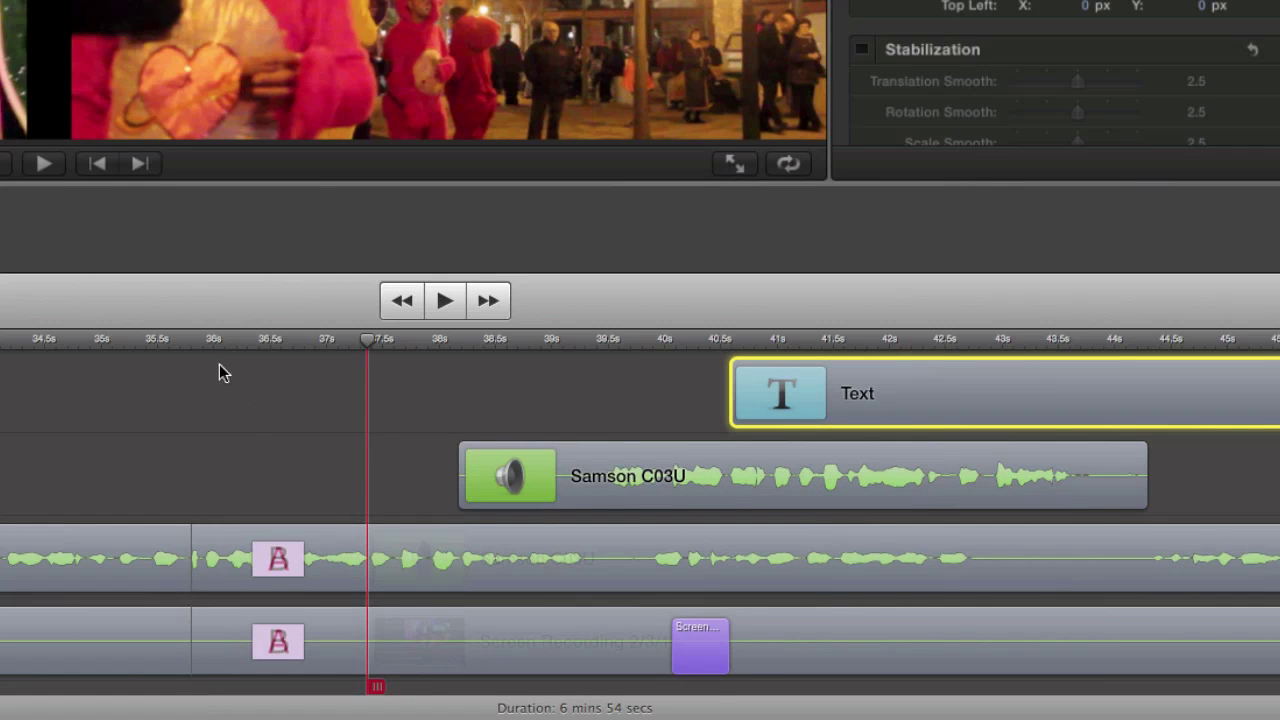
{"action": "key", "text": "super+z"}
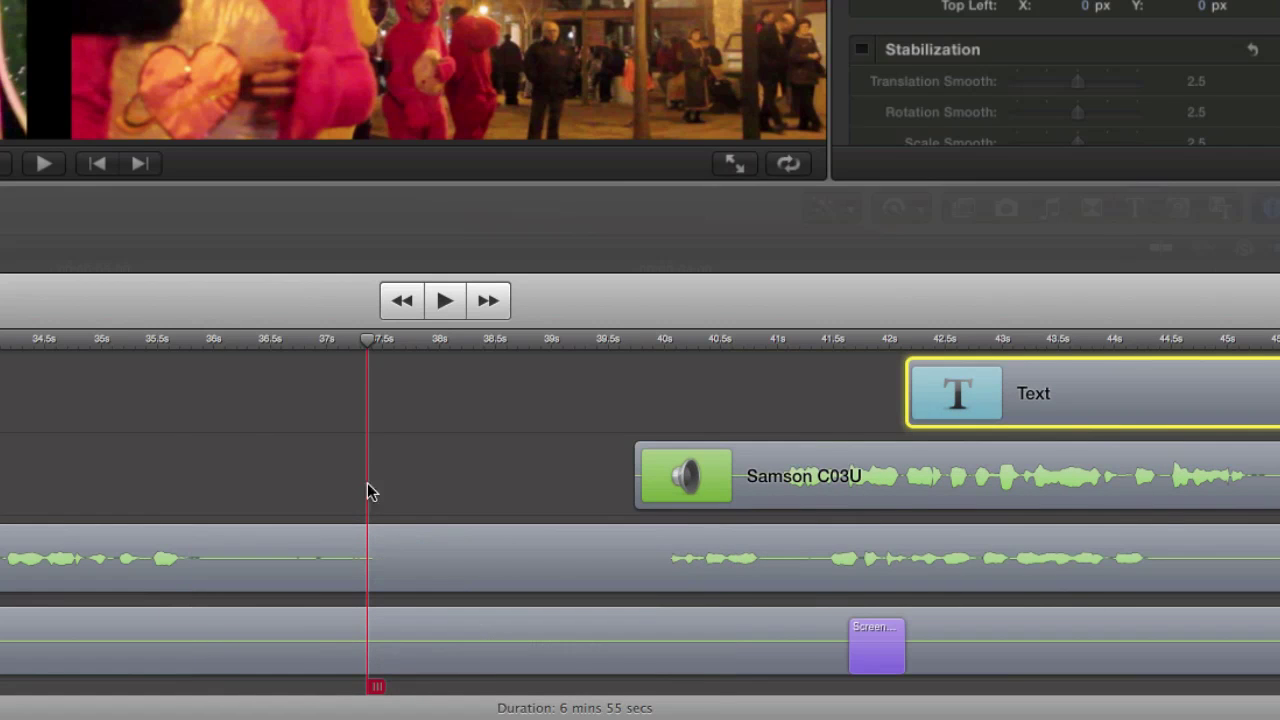
{"action": "left_click", "coordinate": [422, 565]}
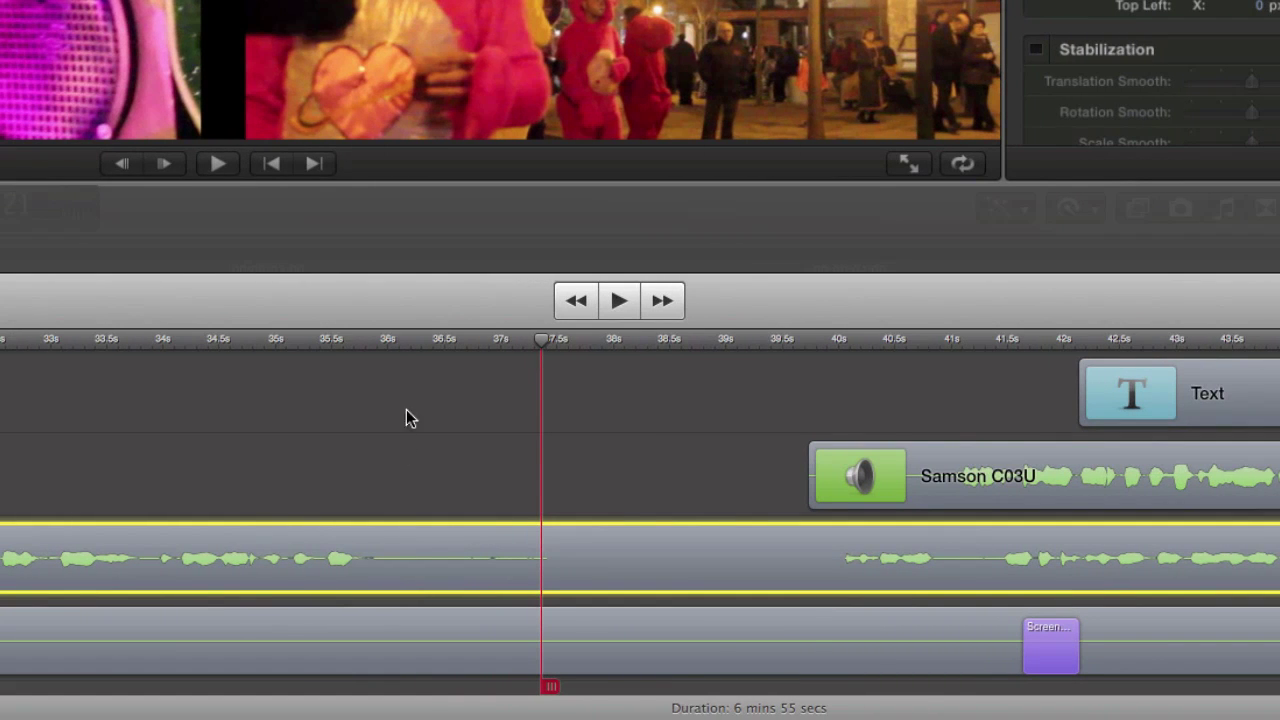
Step: Set the playhead to 35.8 s and ripple-remove 1.5 seconds before it on all tracks
{"action": "left_click", "coordinate": [386, 340]}
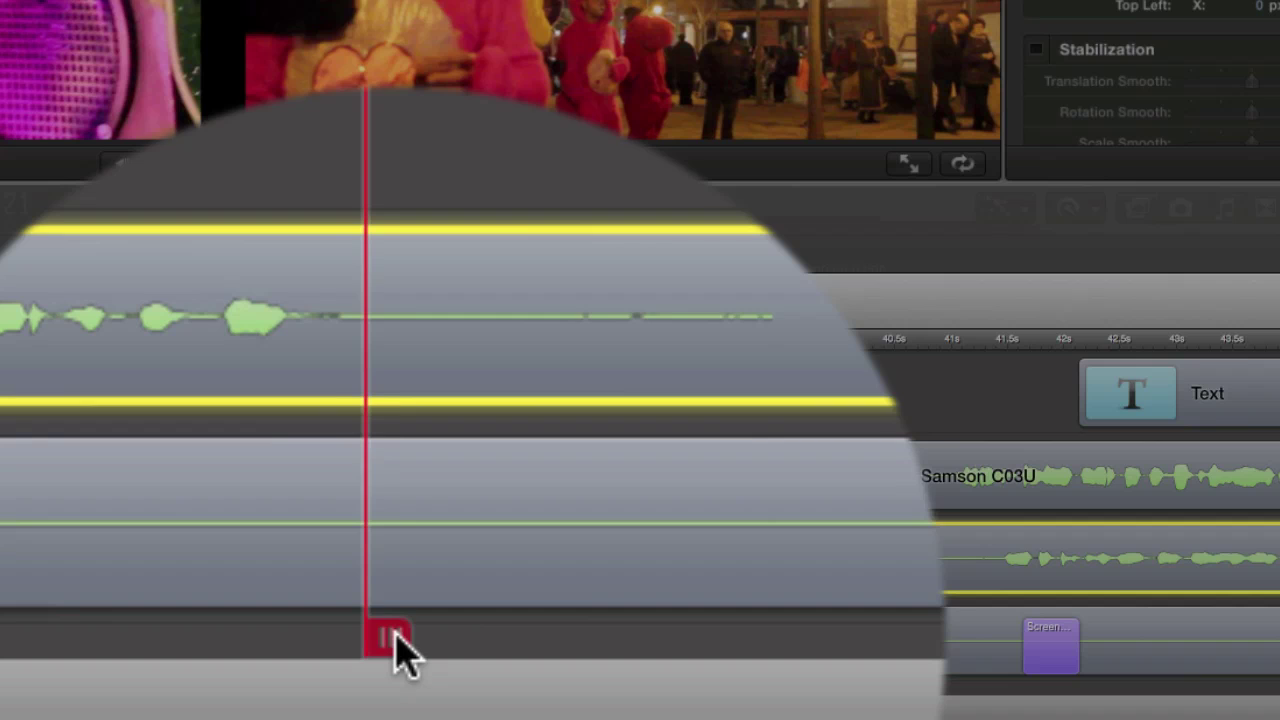
{"action": "left_click_drag", "start_coordinate": [395, 655], "coordinate": [270, 660]}
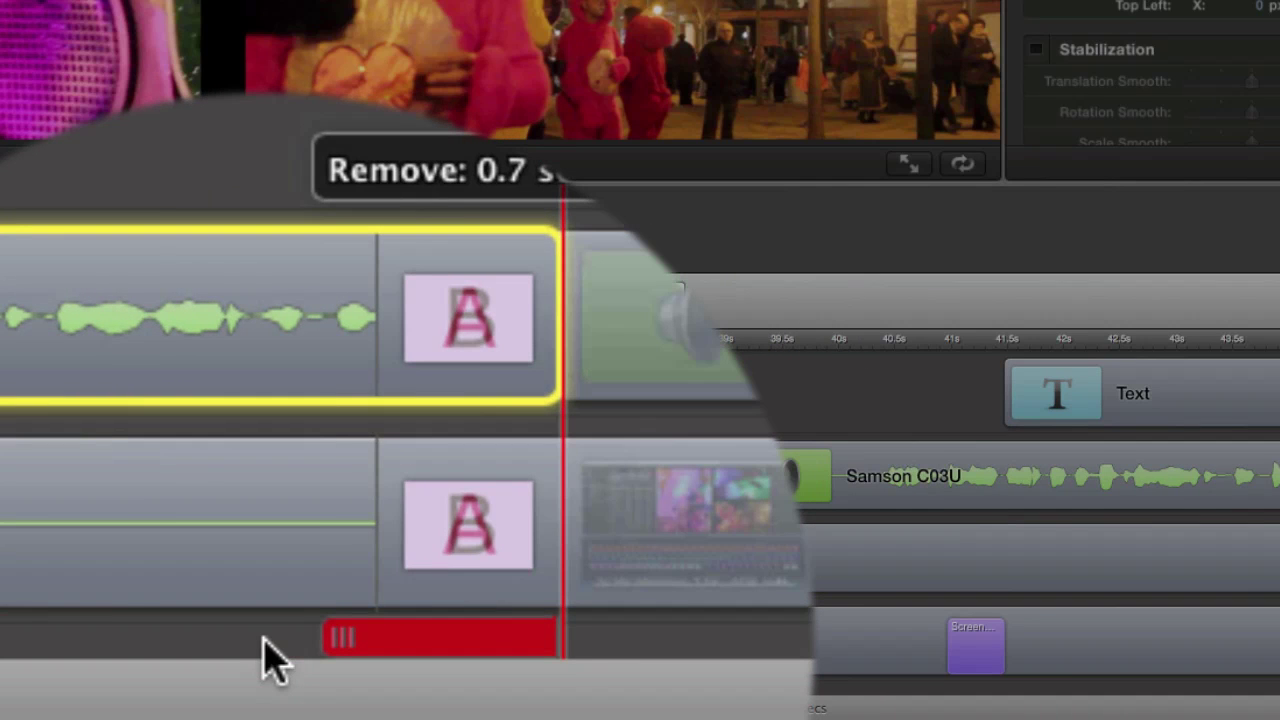
{"action": "left_click_drag", "start_coordinate": [270, 660], "coordinate": [286, 323]}
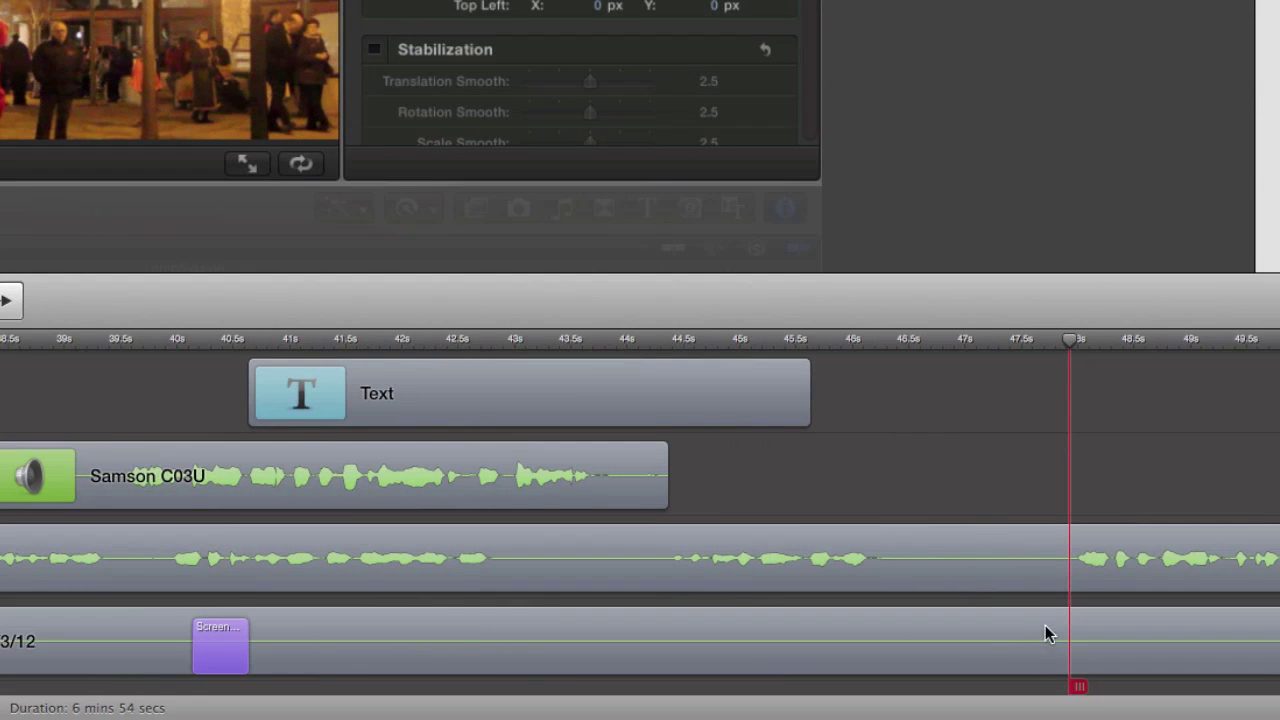
Step: Split the lower clips at the playhead and remove 0.2 seconds just before it
{"action": "left_click", "coordinate": [1079, 688]}
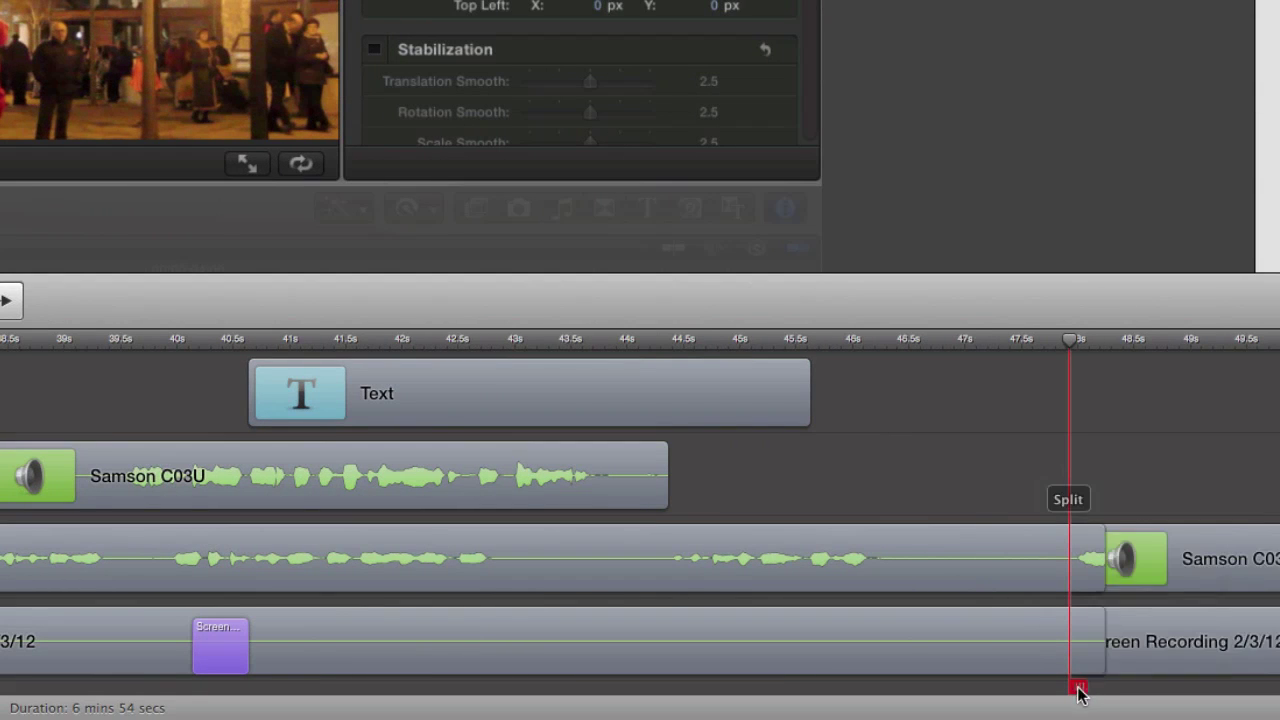
{"action": "left_click_drag", "start_coordinate": [1079, 690], "coordinate": [925, 715]}
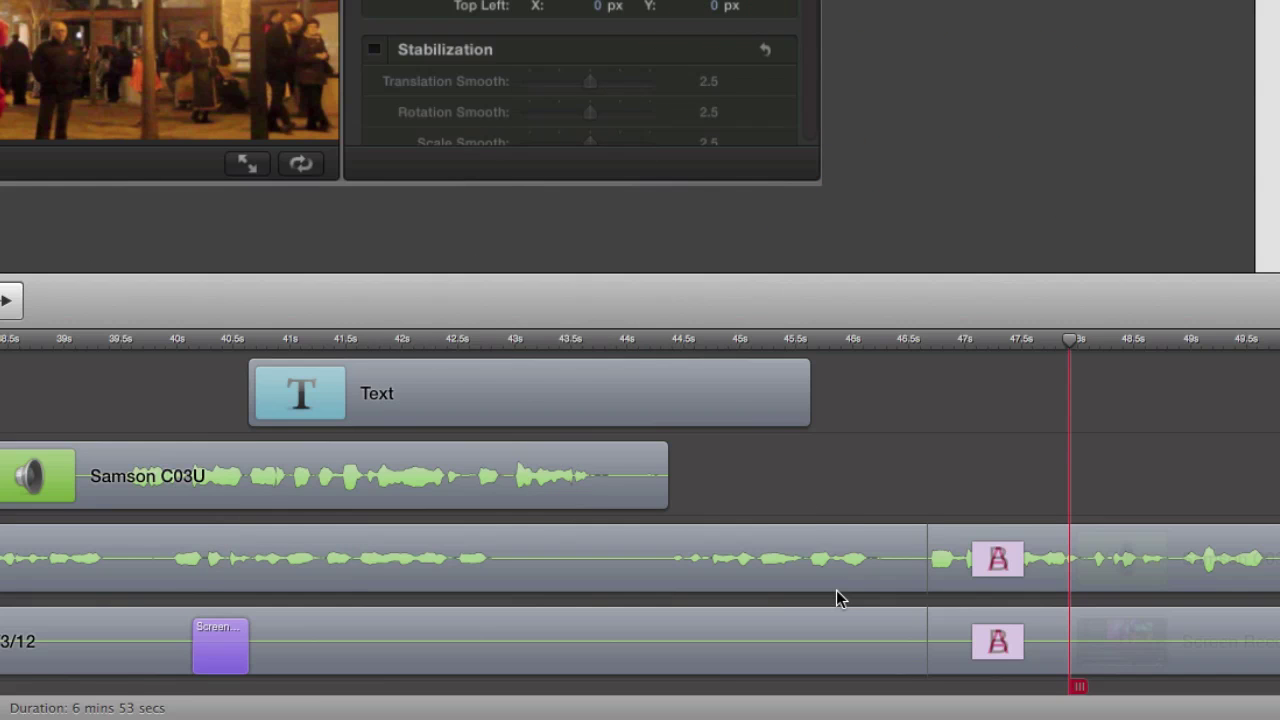
Step: Mark a 42.7–44.1 s range with In and Out points and ripple delete it
{"action": "left_click", "coordinate": [490, 340]}
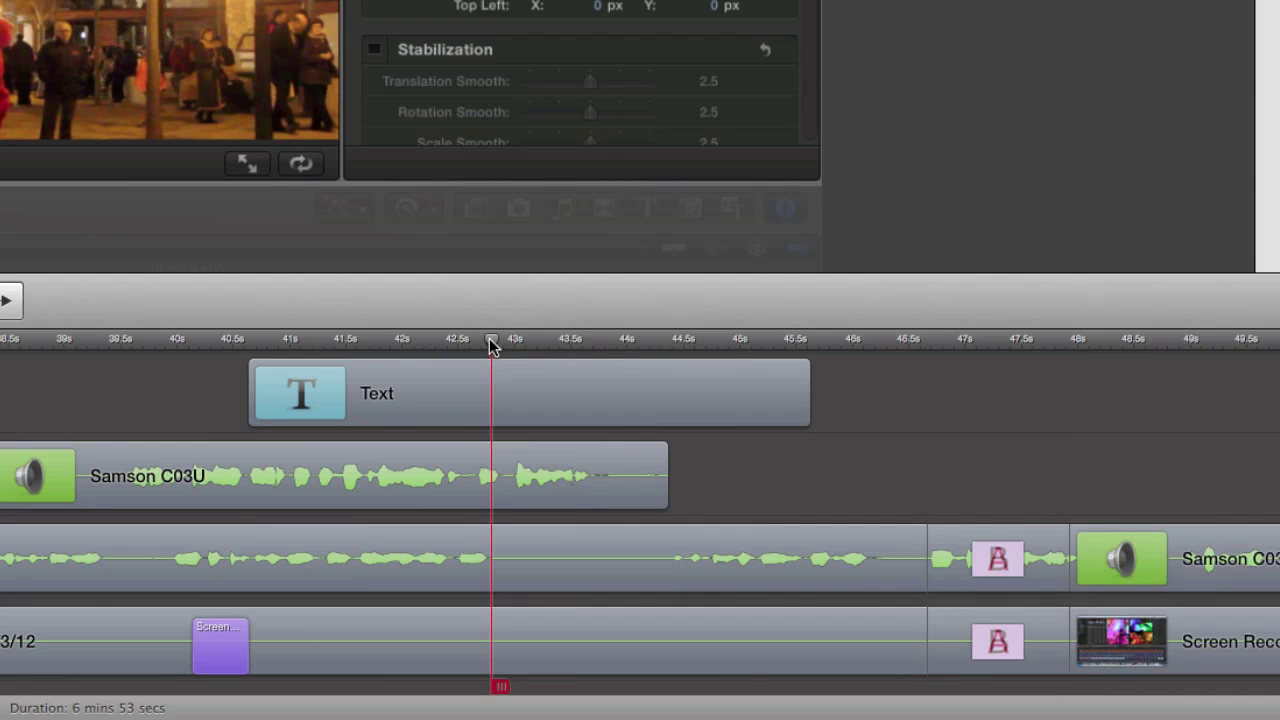
{"action": "key", "text": "i"}
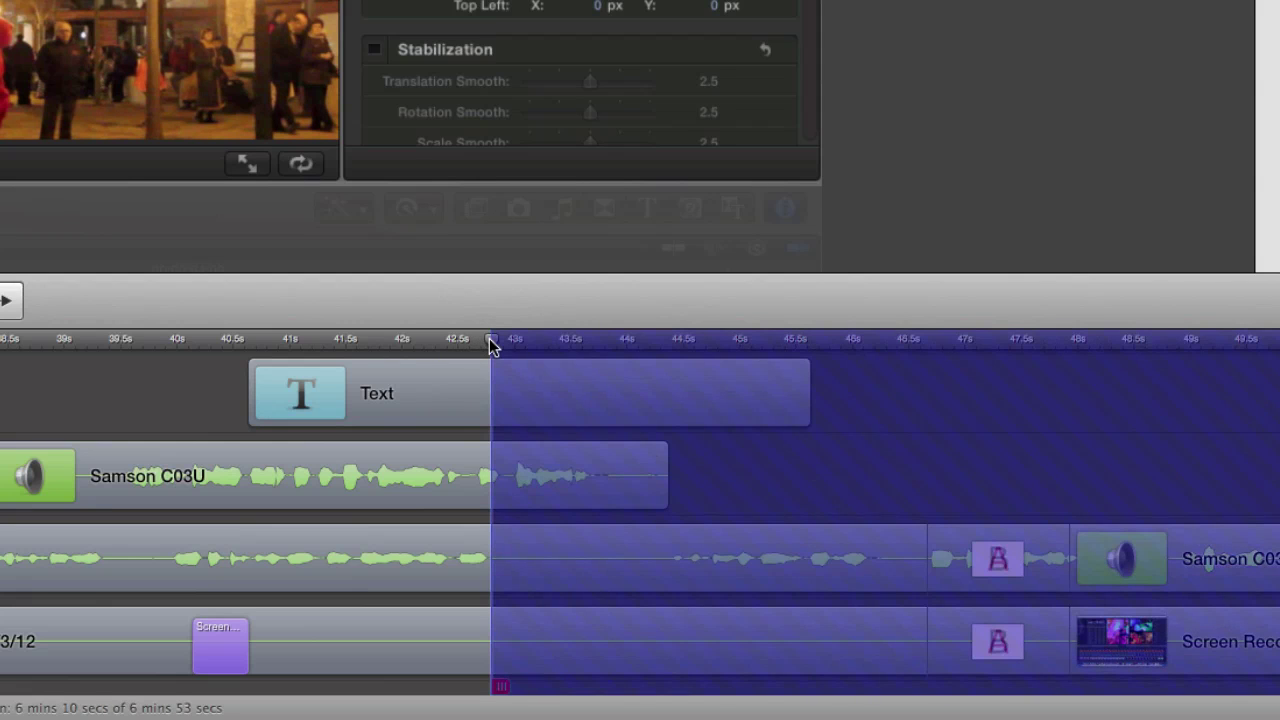
{"action": "left_click", "coordinate": [657, 340]}
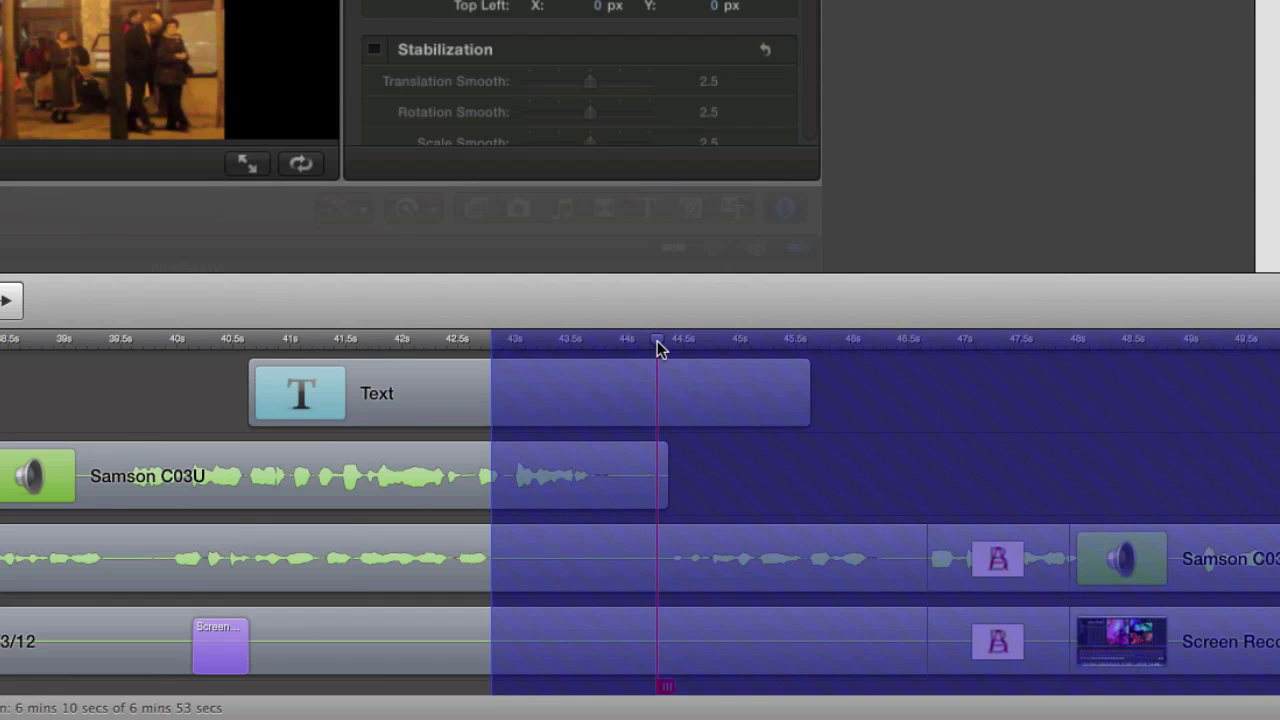
{"action": "key", "text": "o"}
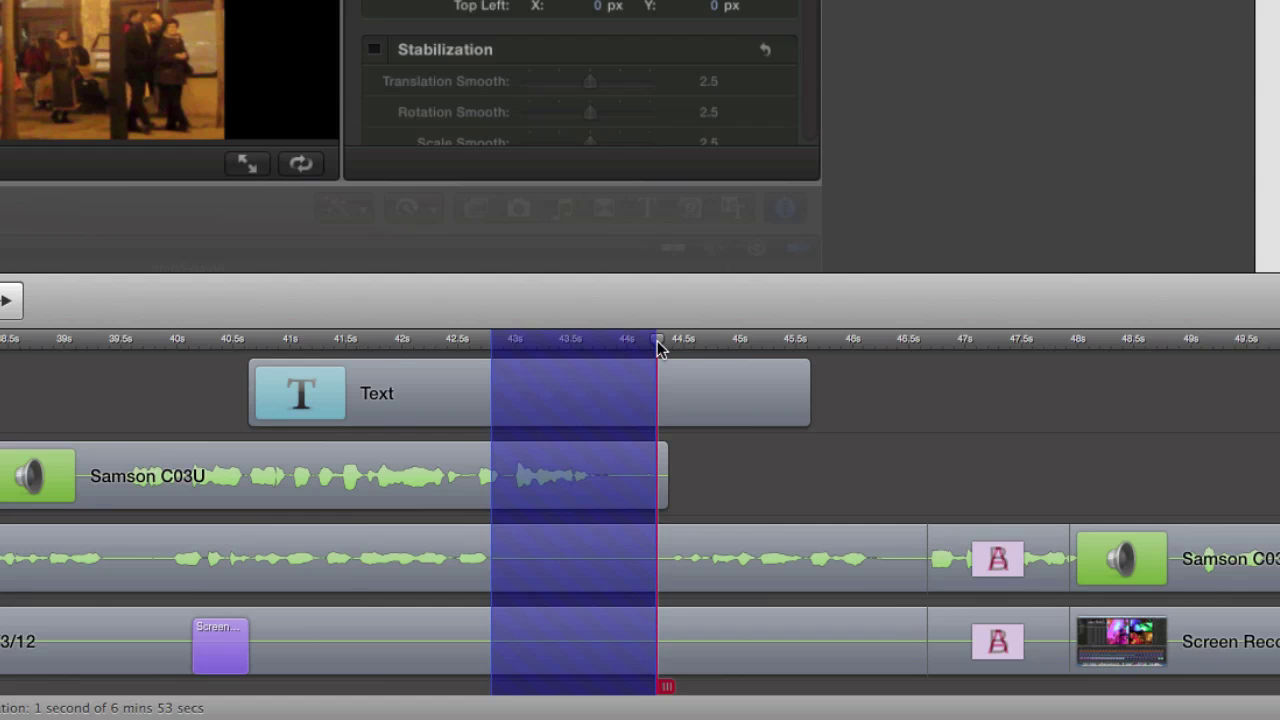
{"action": "key", "text": "Delete"}
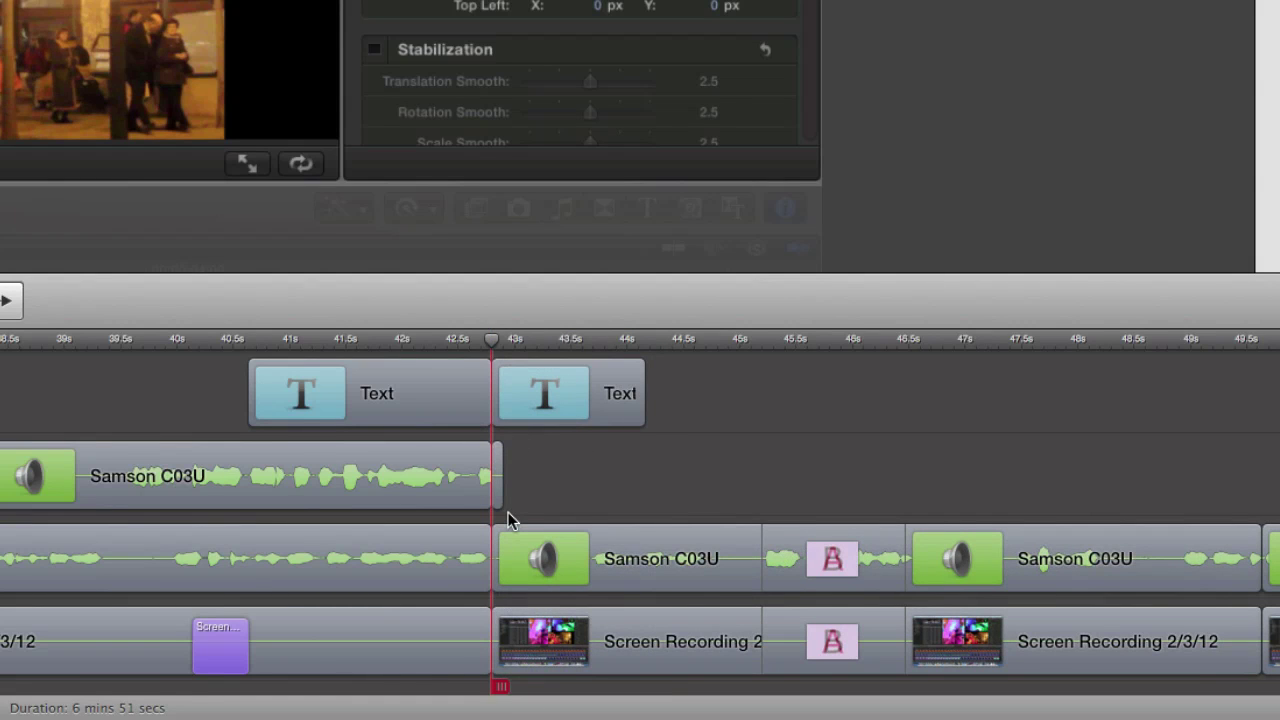
Step: Restore the deleted range, then split the Text, Samson C03U, lower audio and bottom clips at 43 s
{"action": "key", "text": "super+z"}
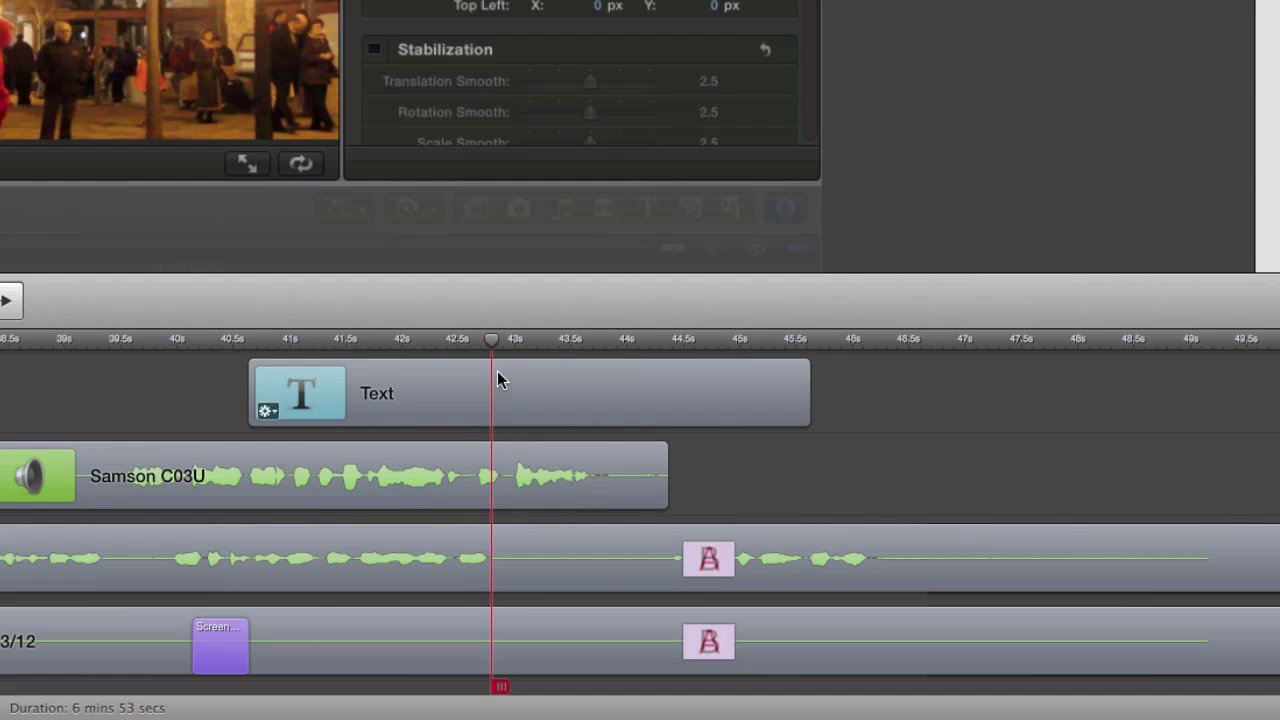
{"action": "left_click", "coordinate": [497, 371]}
{"action": "left_click", "coordinate": [505, 478], "text": "super"}
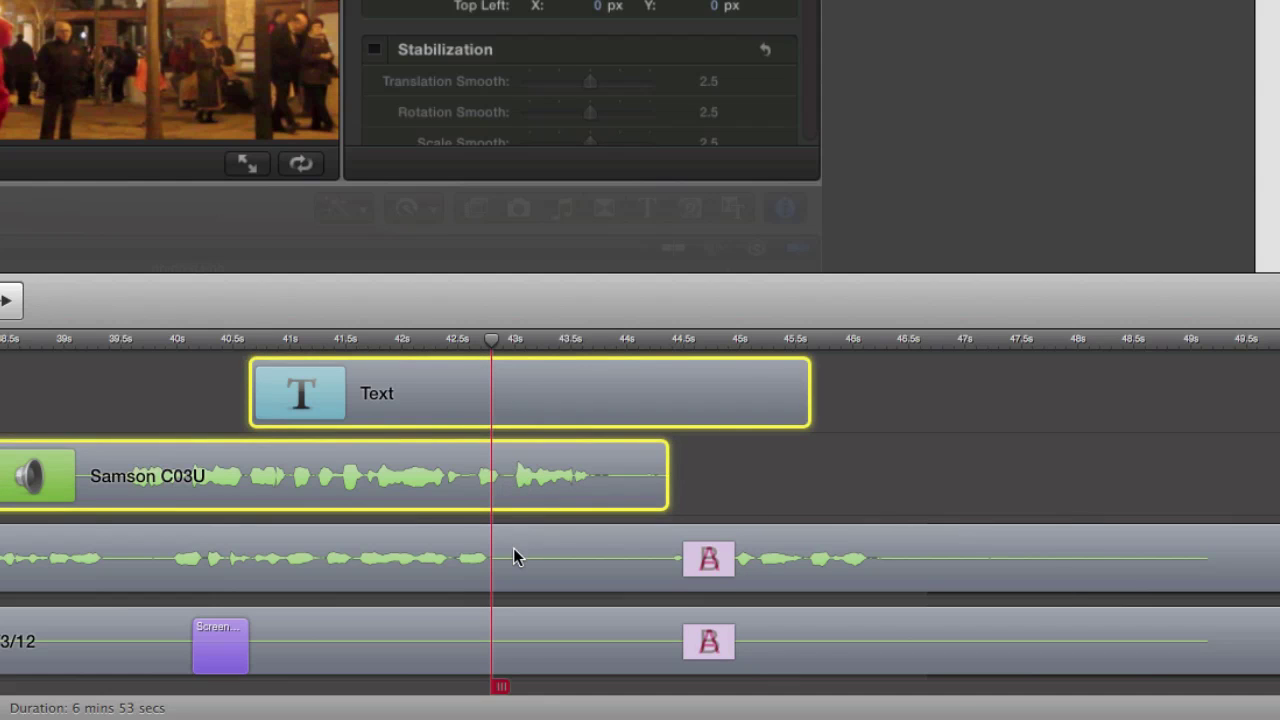
{"action": "left_click", "coordinate": [513, 550], "text": "super"}
{"action": "left_click", "coordinate": [518, 661], "text": "super"}
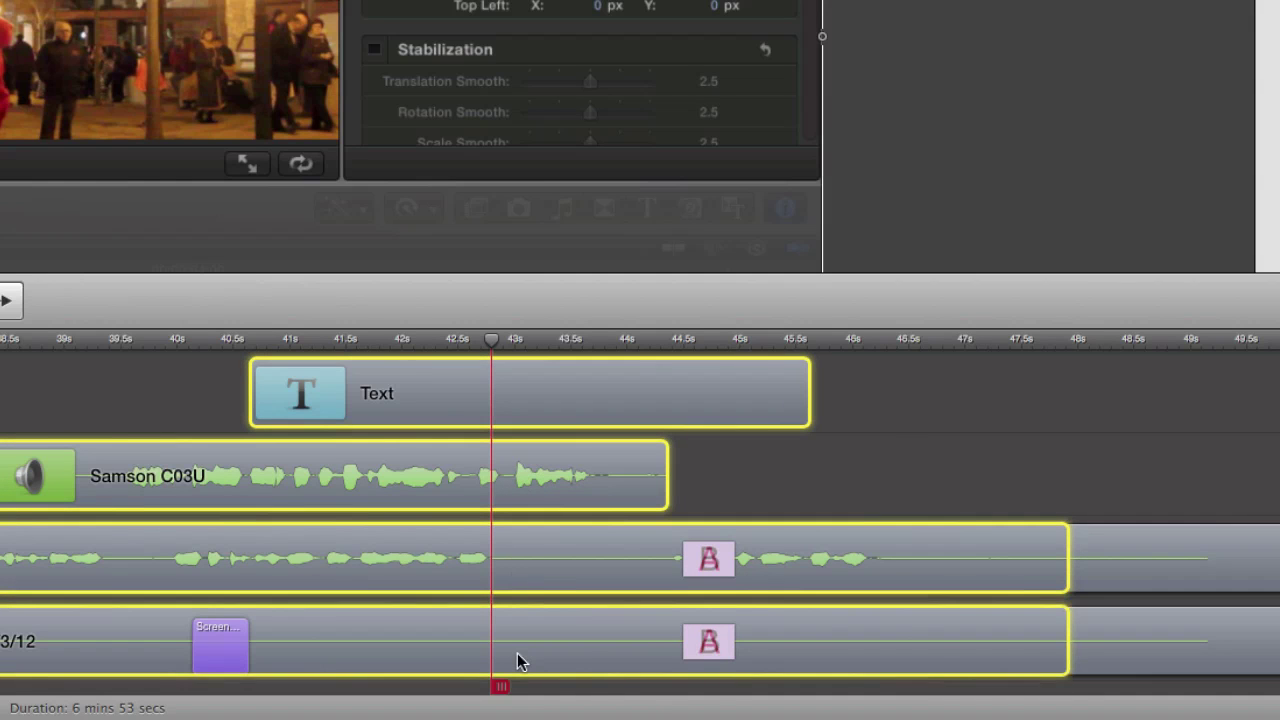
{"action": "key", "text": "super+b"}
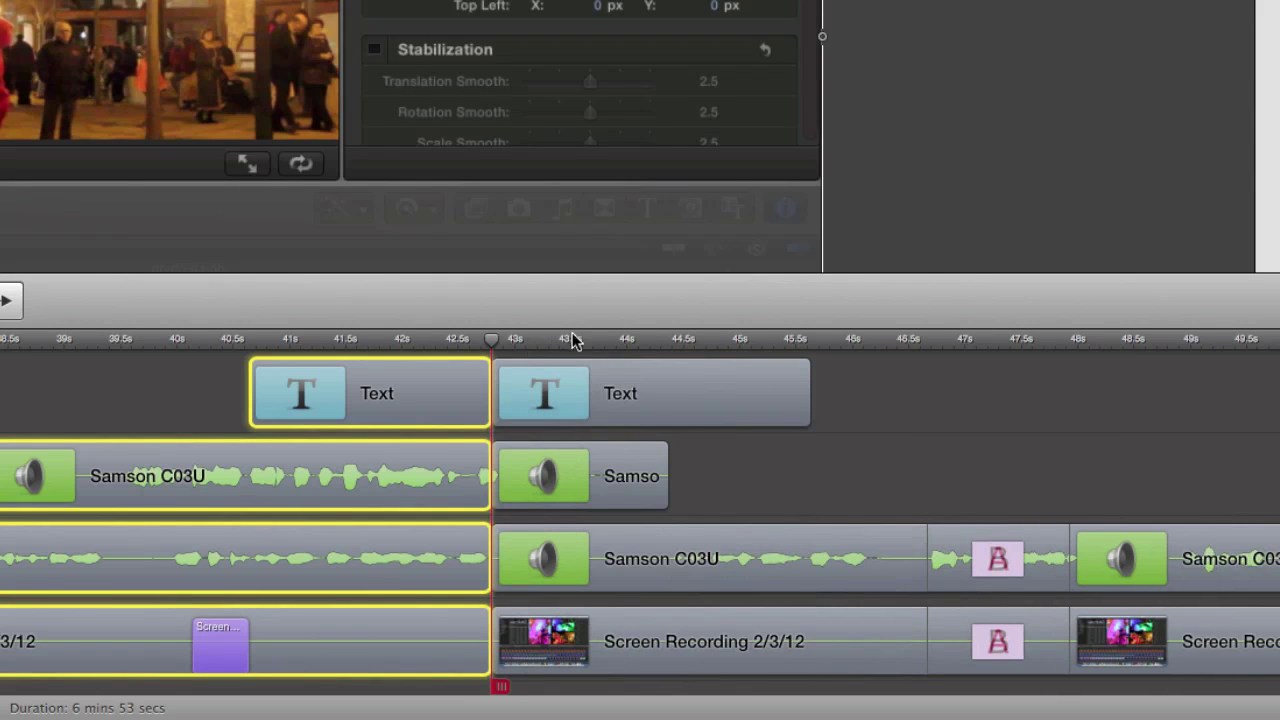
Step: Split the right-hand pieces on all four tracks again at about 44.3 seconds
{"action": "left_click", "coordinate": [623, 340]}
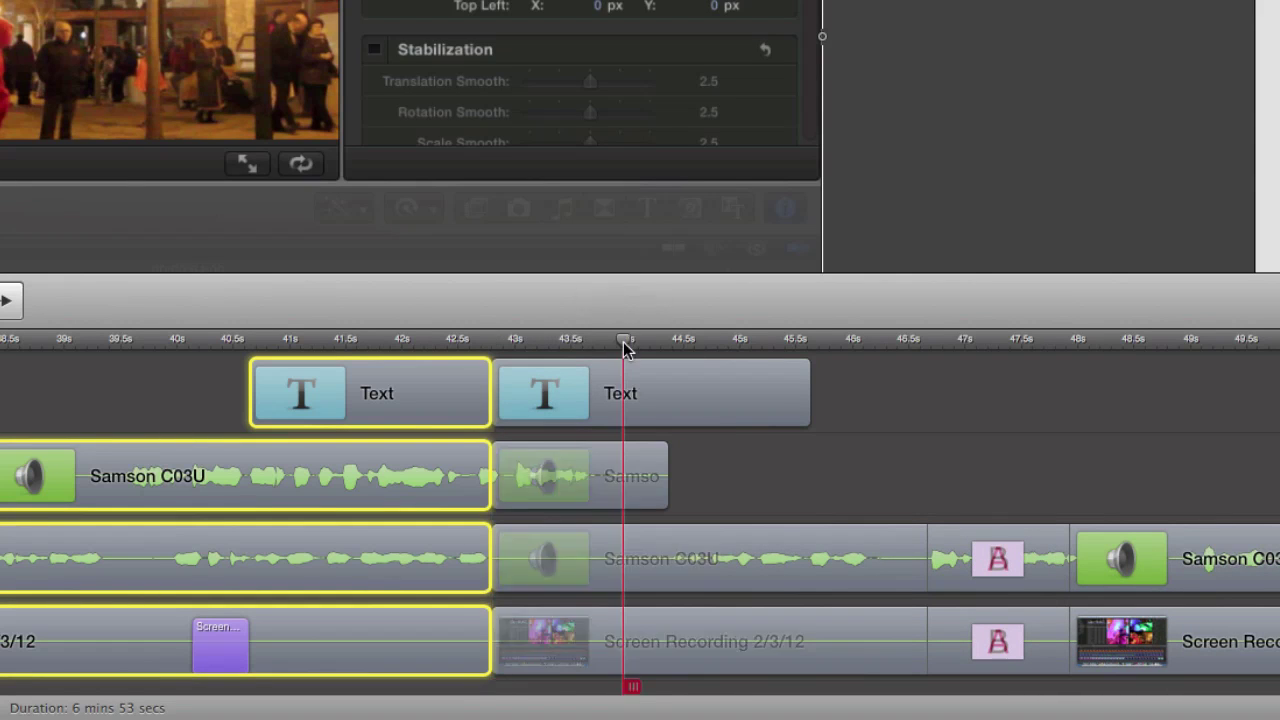
{"action": "left_click", "coordinate": [646, 342]}
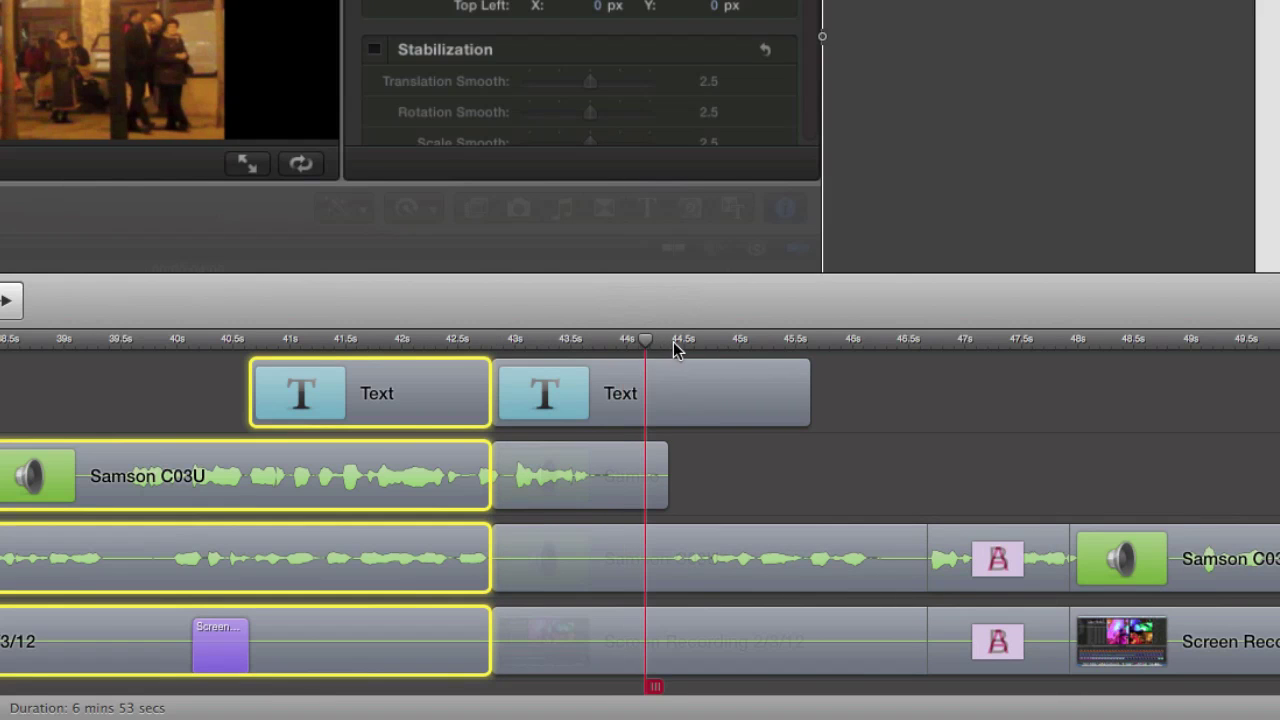
{"action": "left_click", "coordinate": [649, 343]}
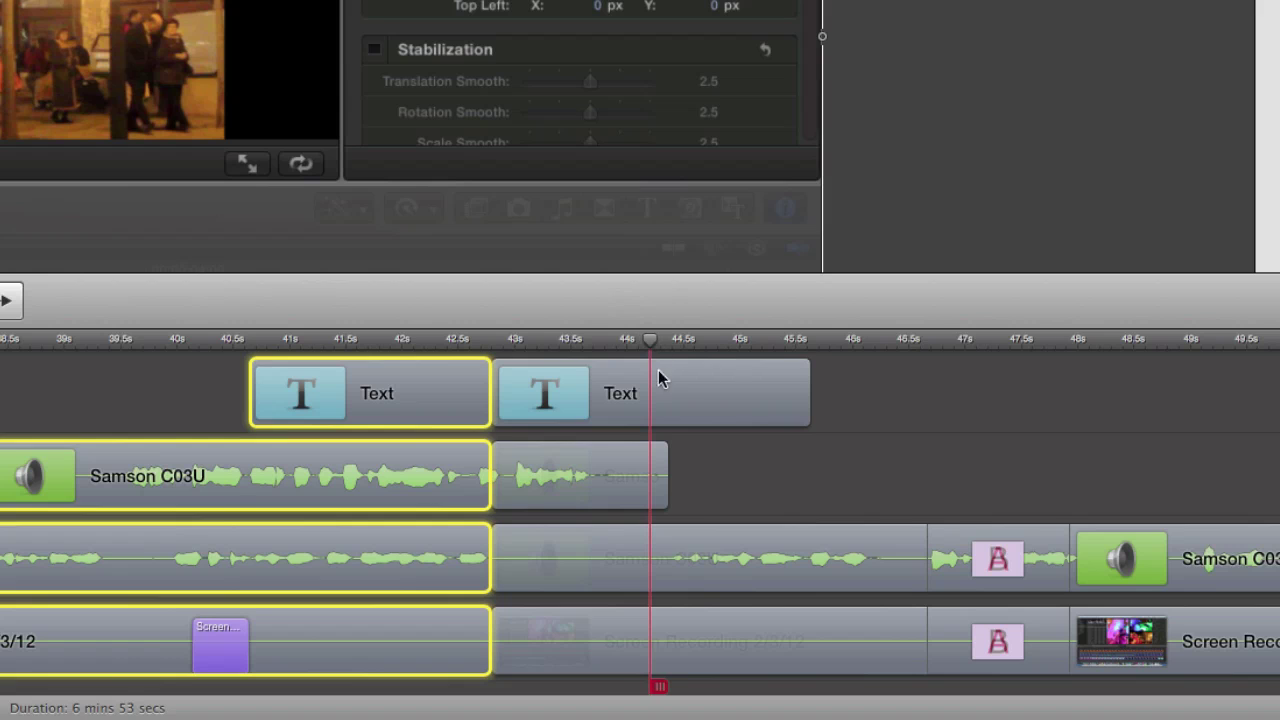
{"action": "left_click", "coordinate": [660, 374]}
{"action": "left_click", "coordinate": [656, 486], "text": "super"}
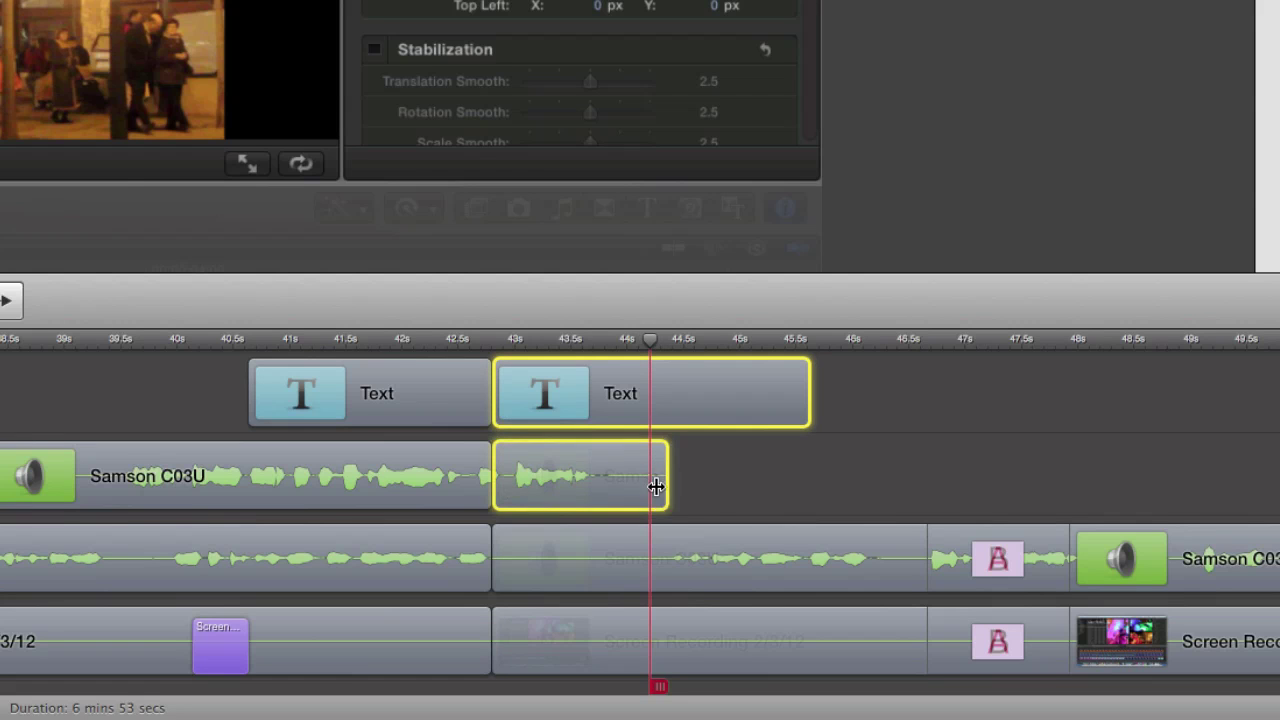
{"action": "left_click", "coordinate": [674, 567], "text": "super"}
{"action": "left_click", "coordinate": [678, 628], "text": "super"}
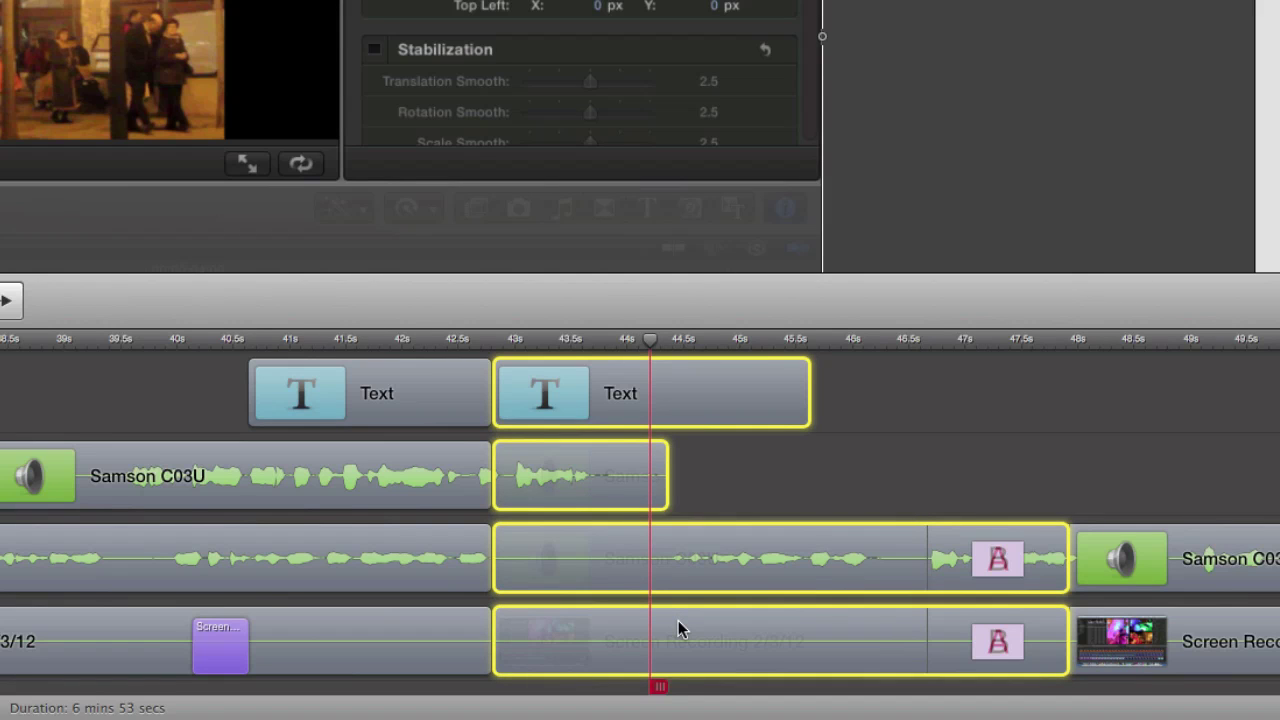
{"action": "key", "text": "t"}
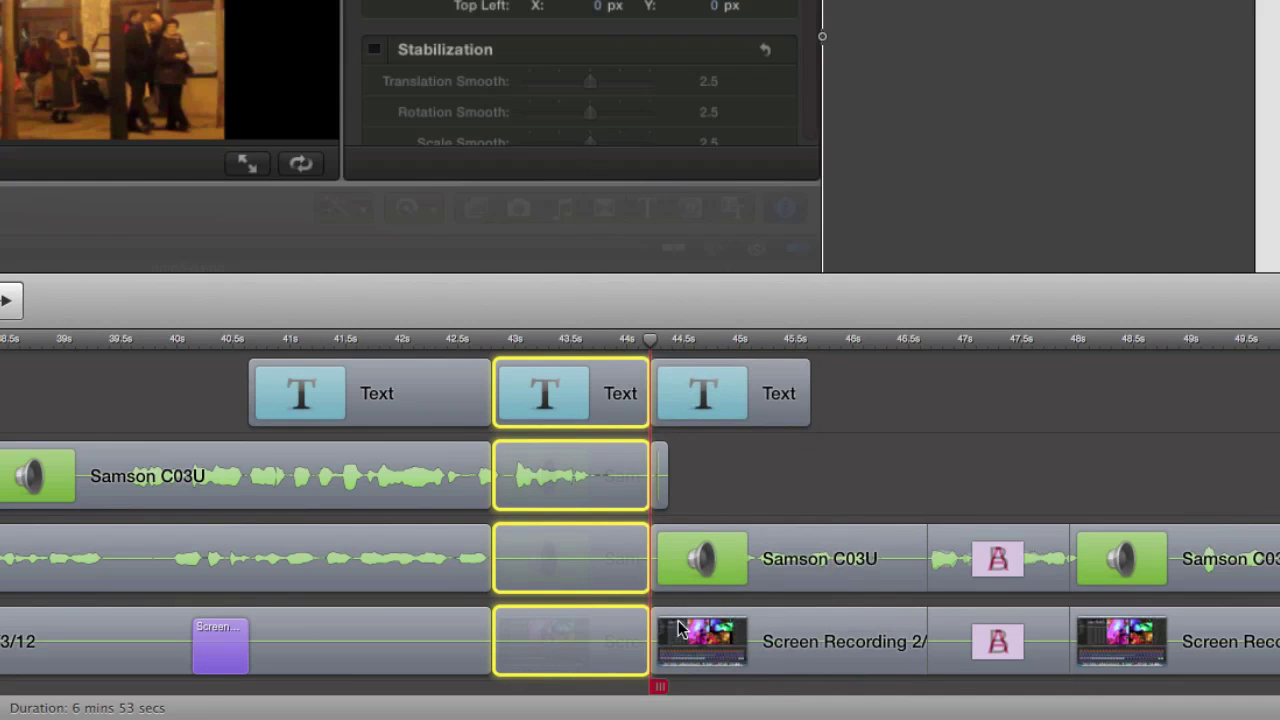
Step: Select the short middle pieces on all four tracks
{"action": "left_click", "coordinate": [690, 480]}
{"action": "left_click", "coordinate": [606, 421]}
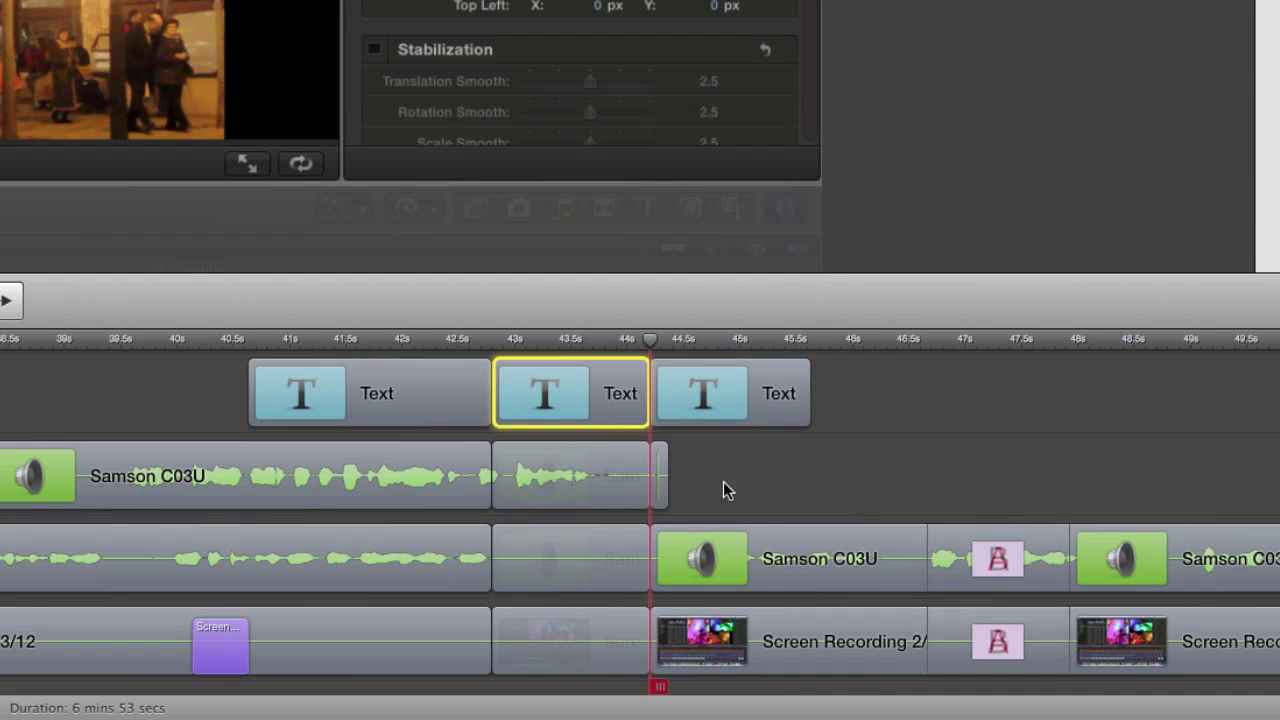
{"action": "left_click", "coordinate": [589, 492], "text": "super"}
{"action": "left_click", "coordinate": [600, 537], "text": "super"}
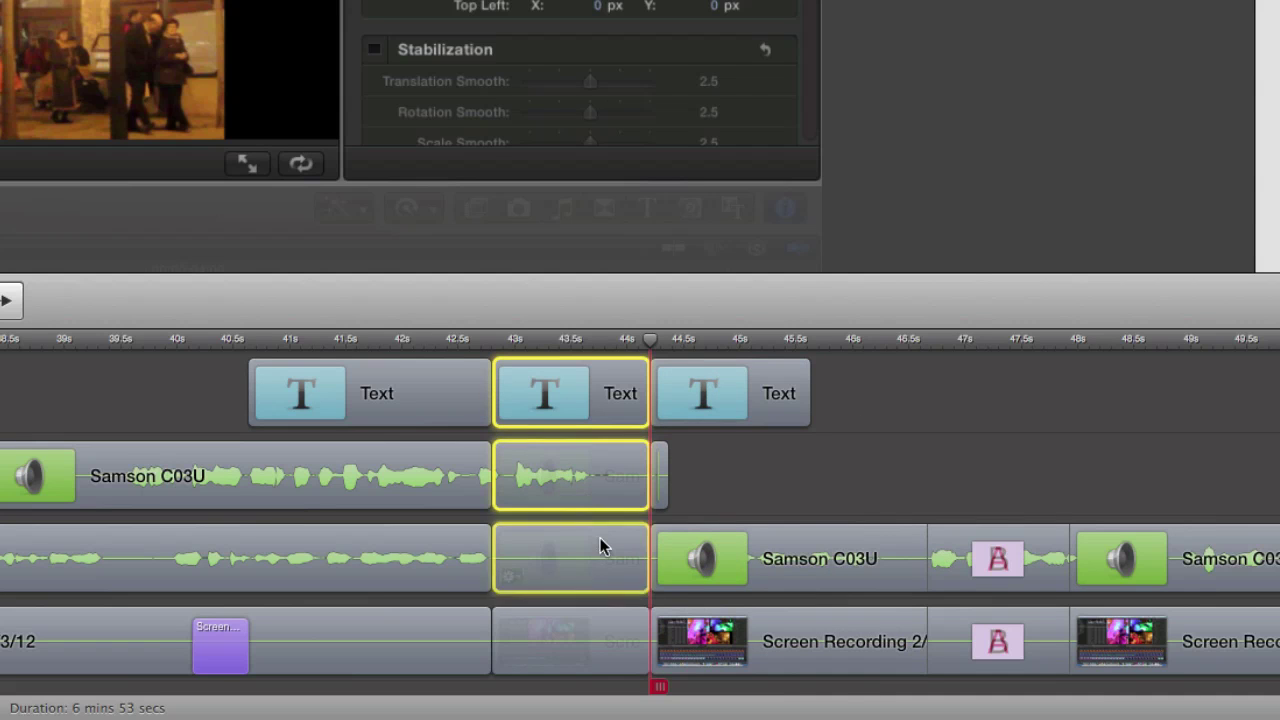
{"action": "left_click", "coordinate": [602, 629], "text": "super"}
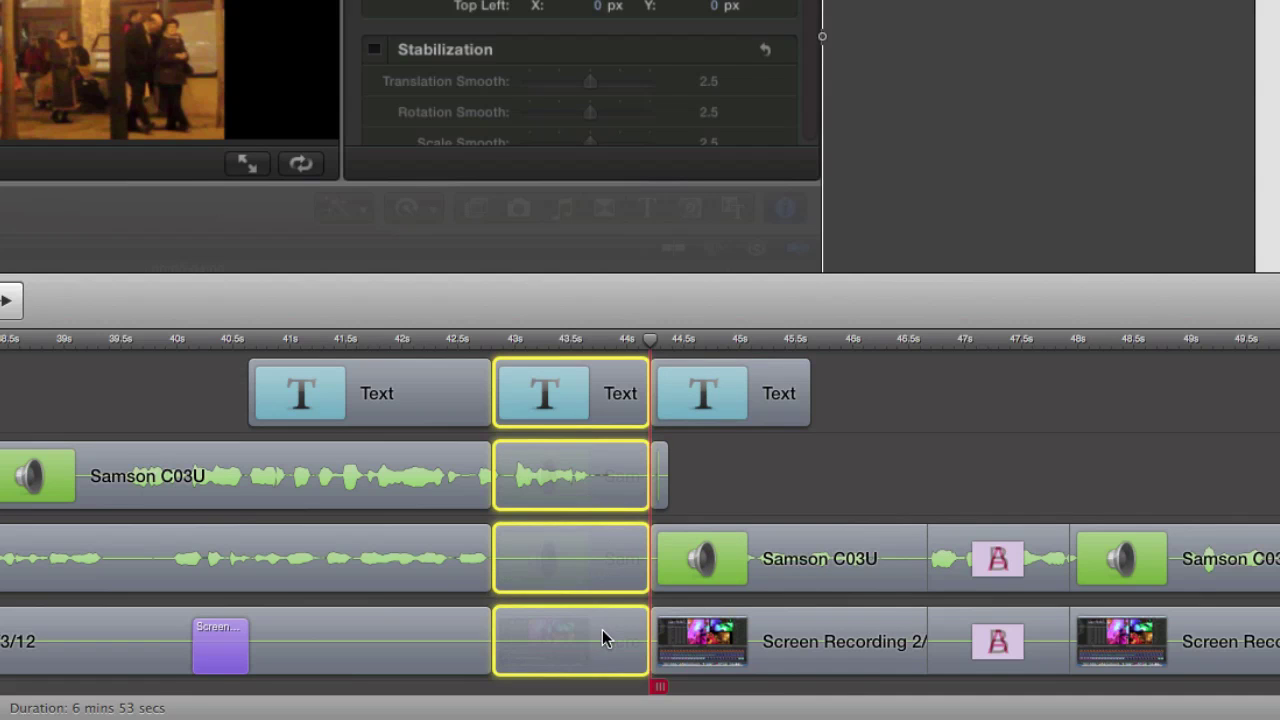
Step: Delete the selected 43–44.1 s pieces and close the resulting gap in the text track
{"action": "key", "text": "Delete"}
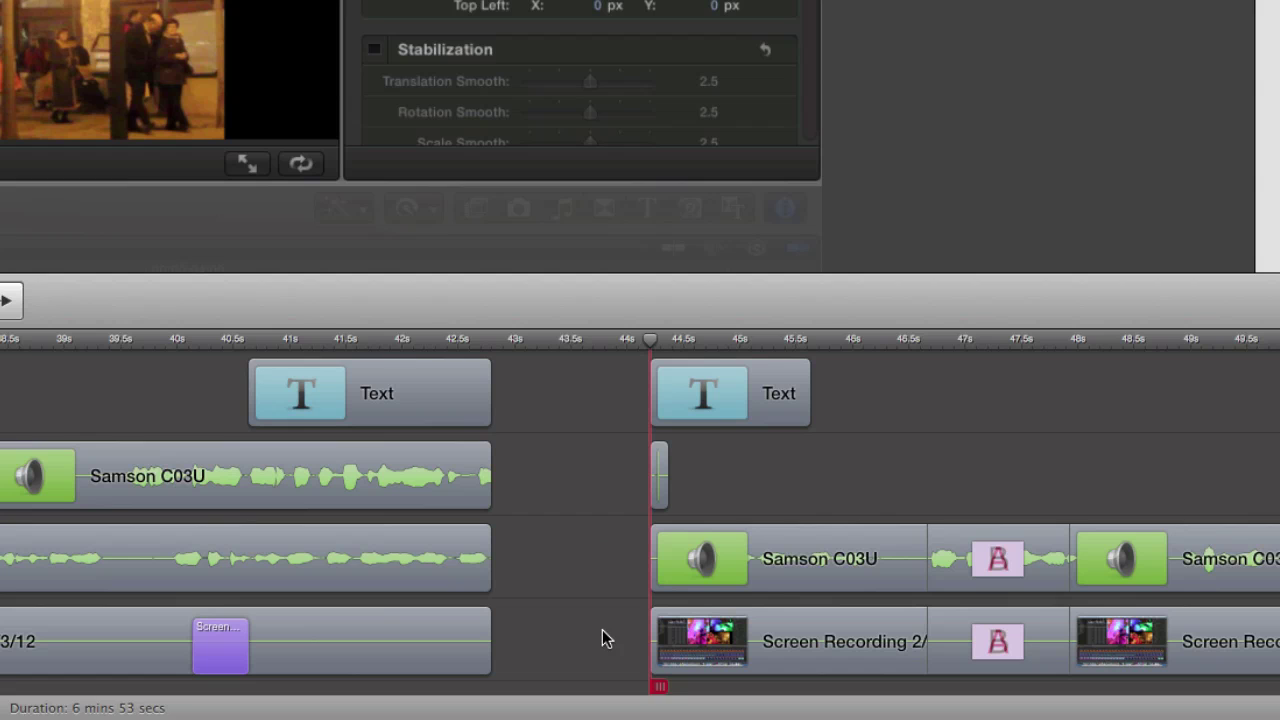
{"action": "left_click", "coordinate": [558, 406]}
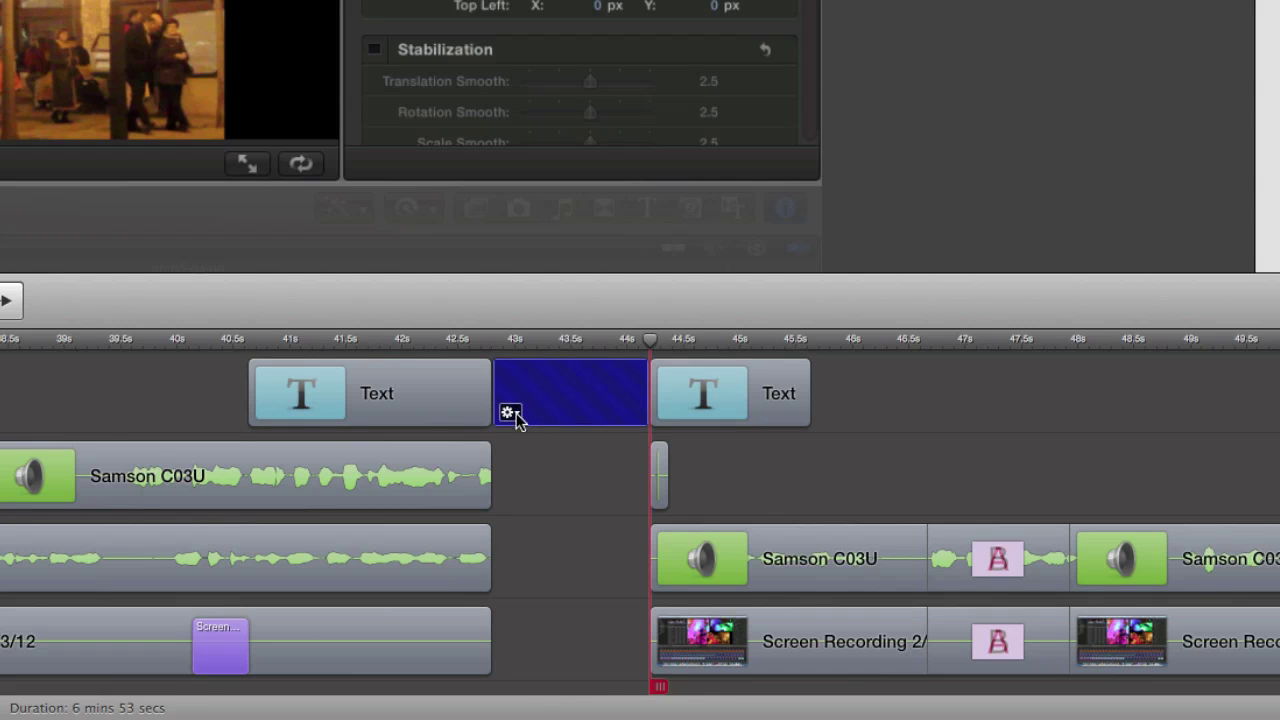
{"action": "left_click", "coordinate": [512, 415]}
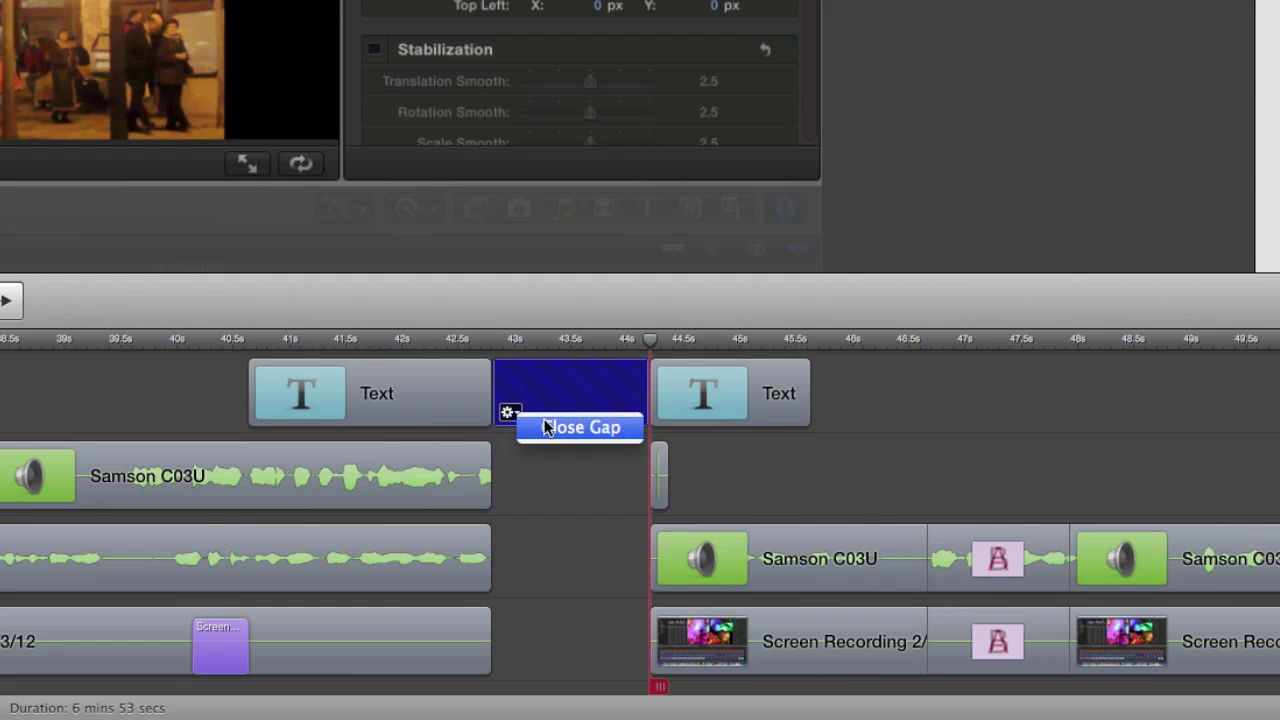
{"action": "left_click", "coordinate": [544, 427]}
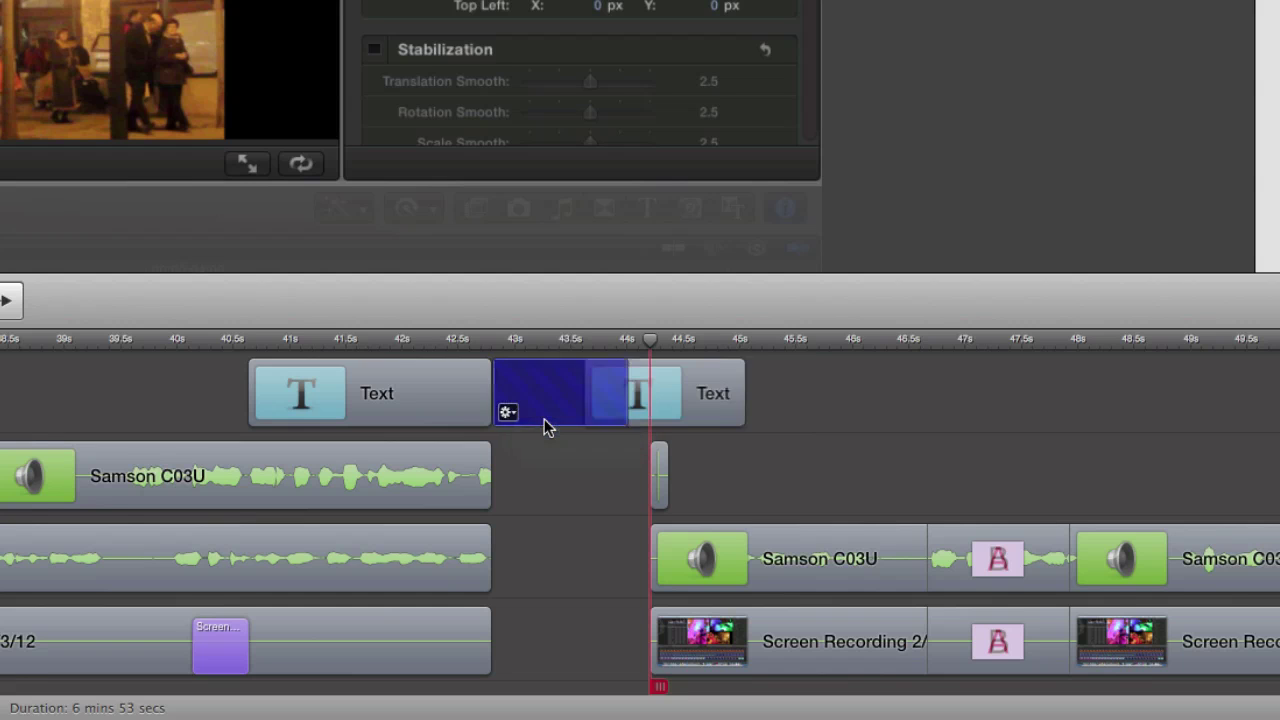
Step: Close the remaining gaps on the two audio tracks and the bottom track
{"action": "right_click", "coordinate": [566, 489]}
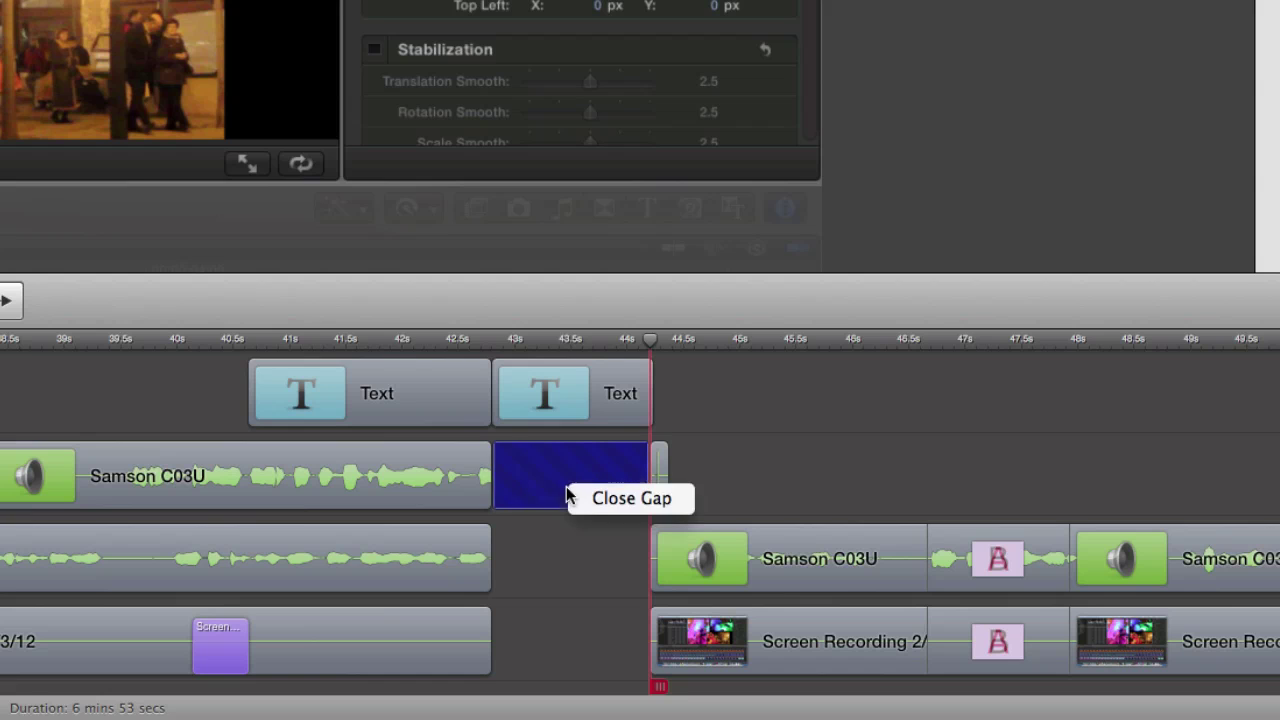
{"action": "left_click", "coordinate": [598, 498]}
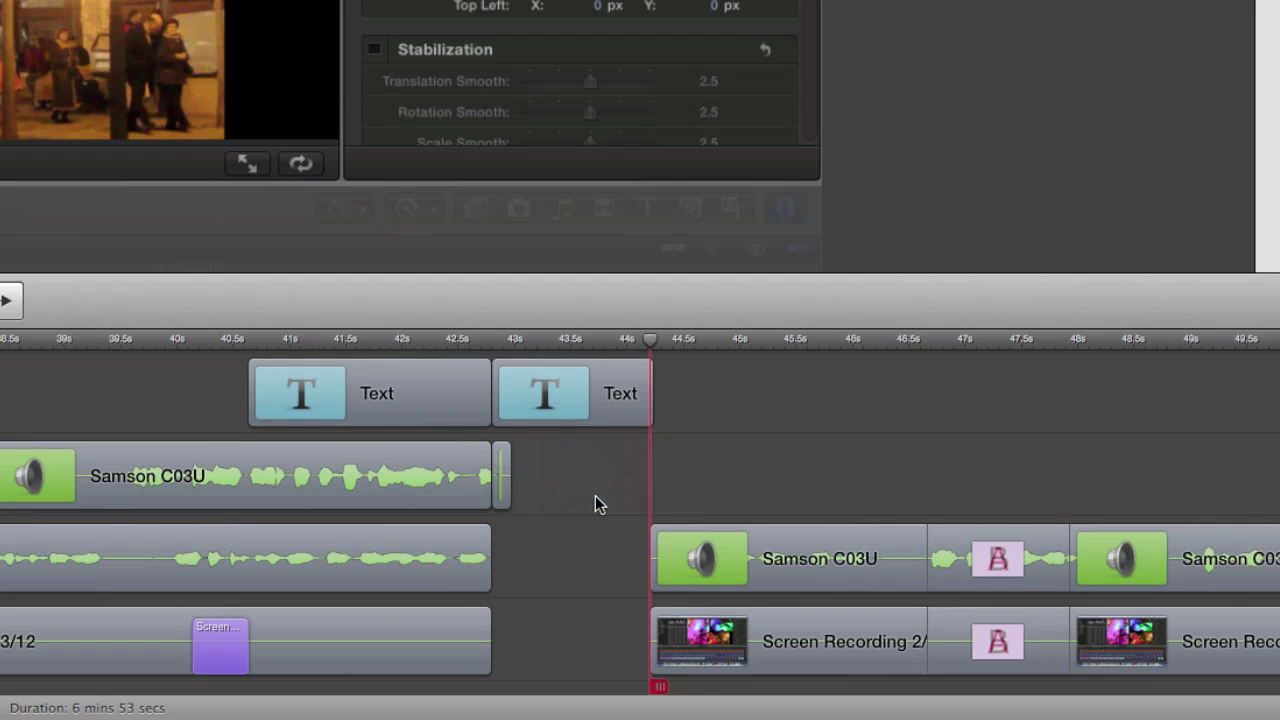
{"action": "right_click", "coordinate": [558, 555]}
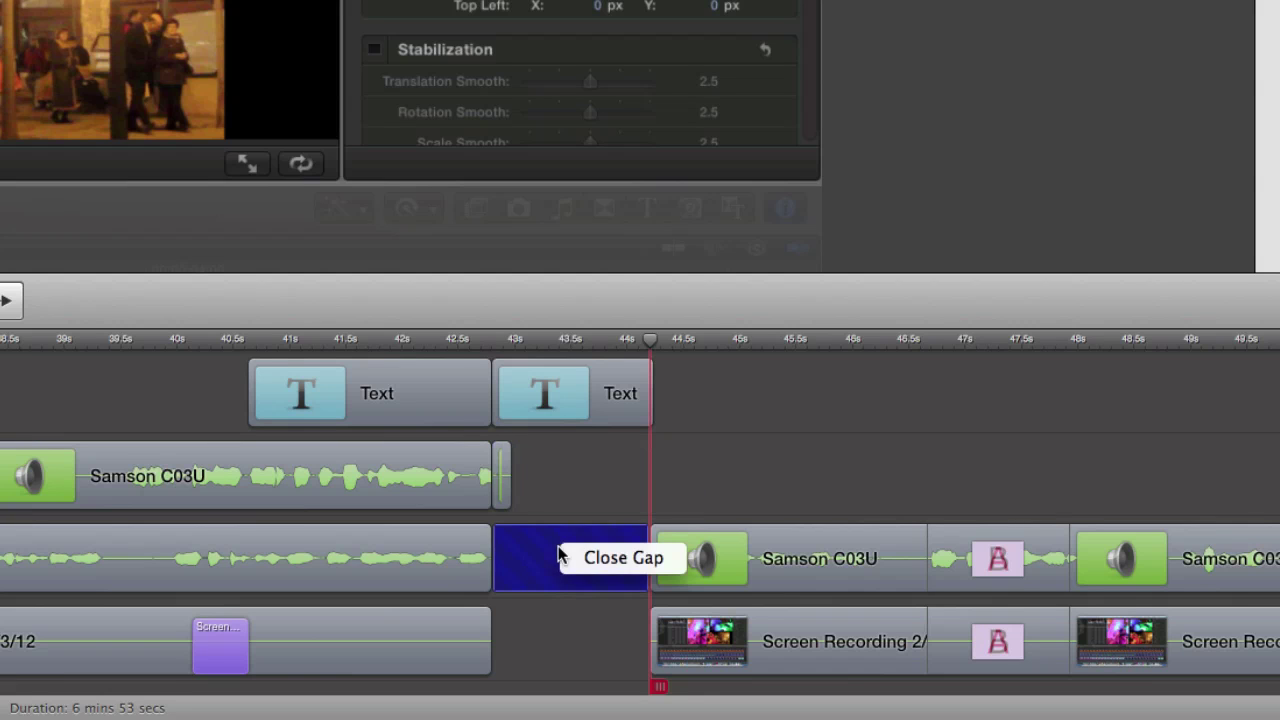
{"action": "left_click", "coordinate": [565, 553]}
{"action": "right_click", "coordinate": [563, 650]}
{"action": "left_click", "coordinate": [572, 652]}
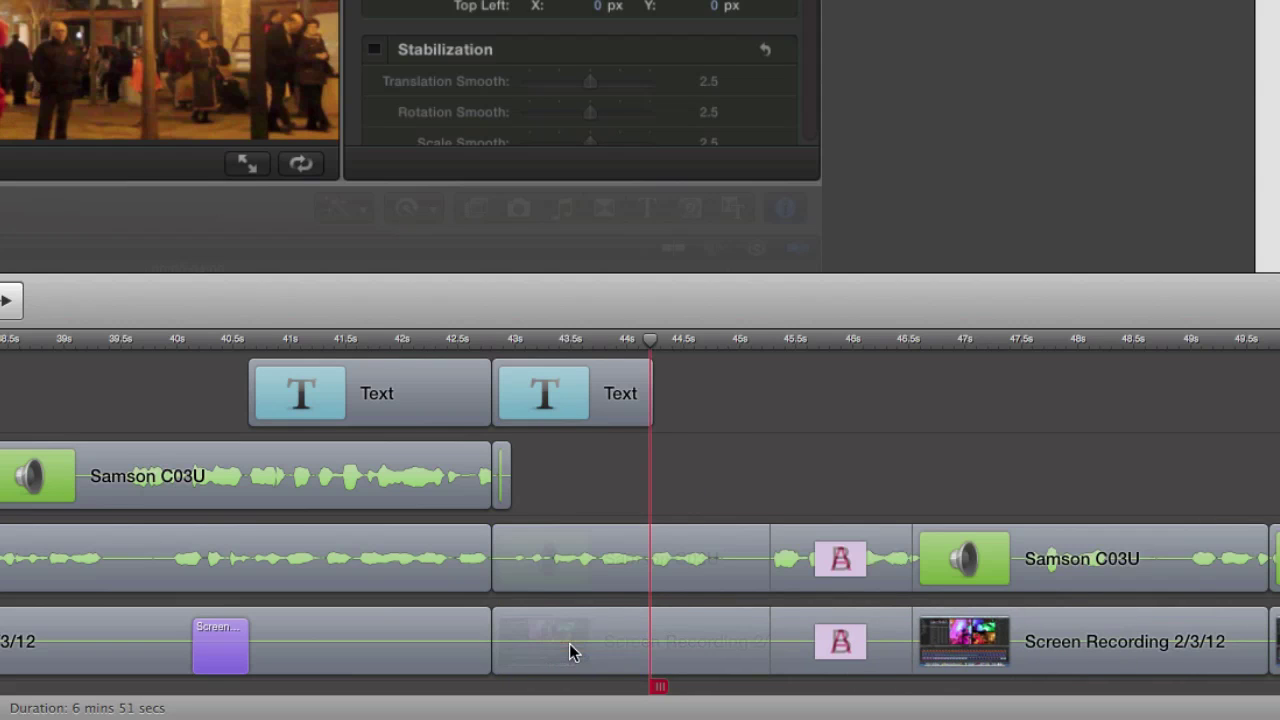